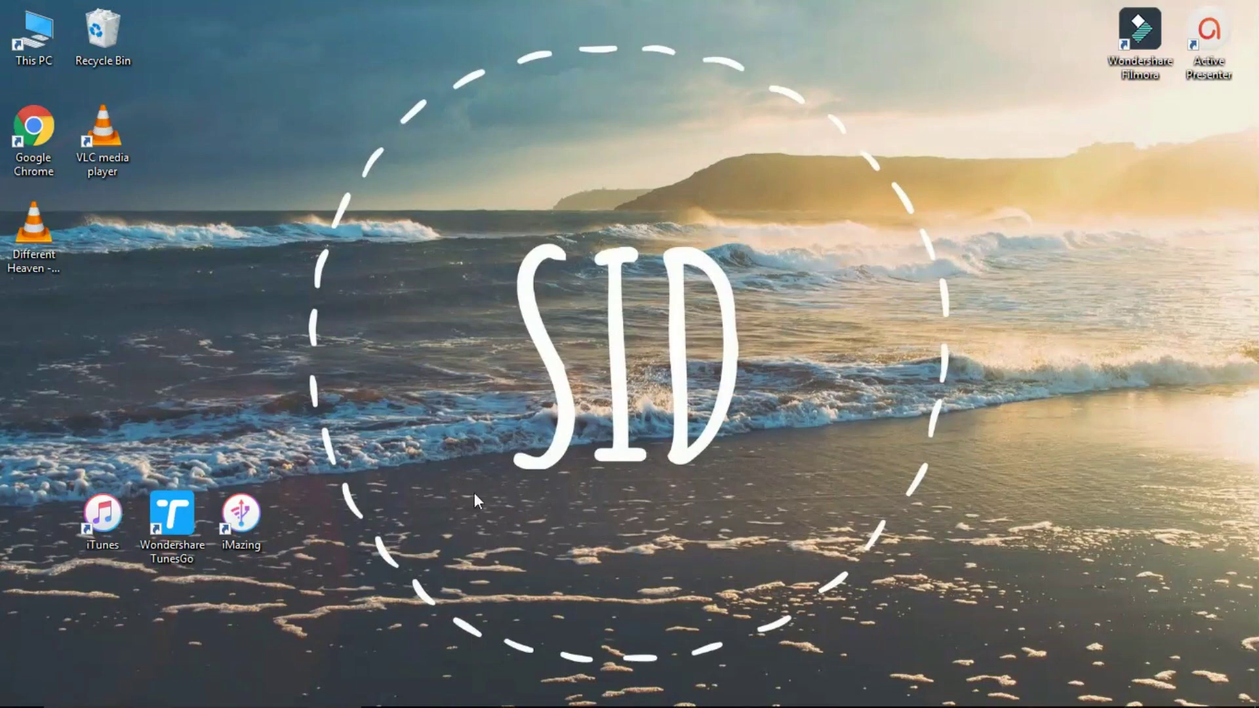
# Open iTunes and display all songs in the music library
pyautogui.click(79, 521)
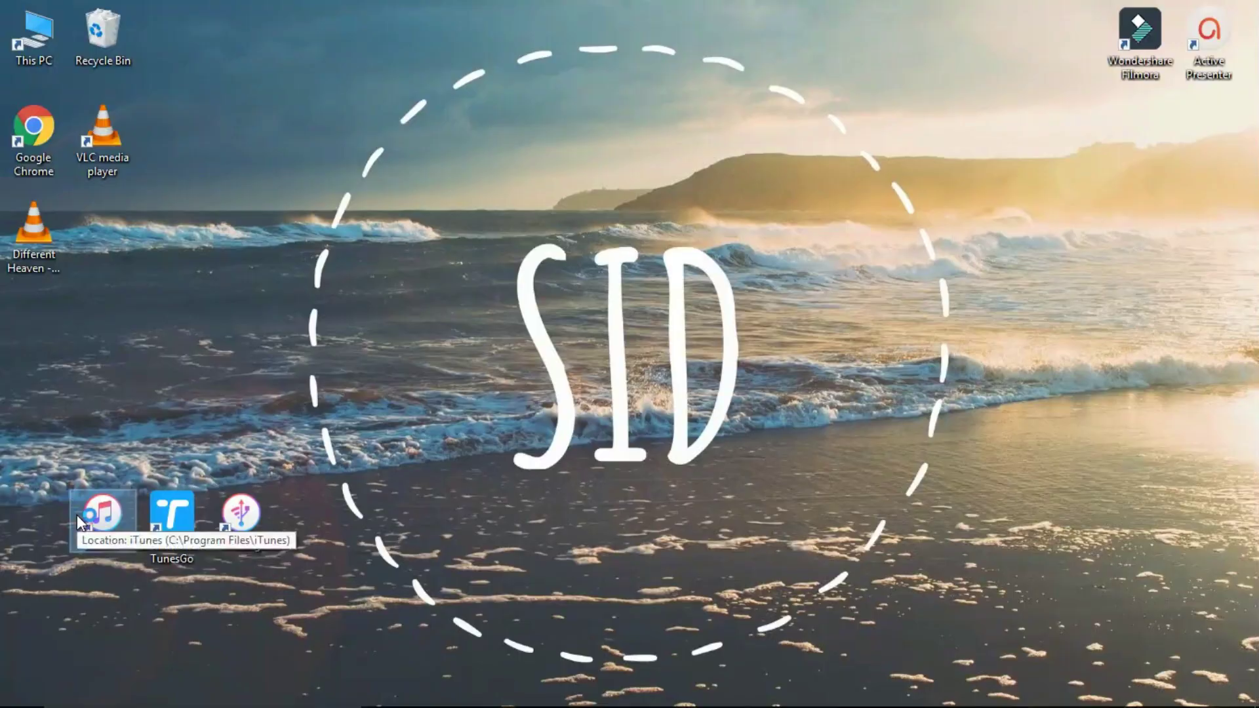
pyautogui.doubleClick(77, 514)
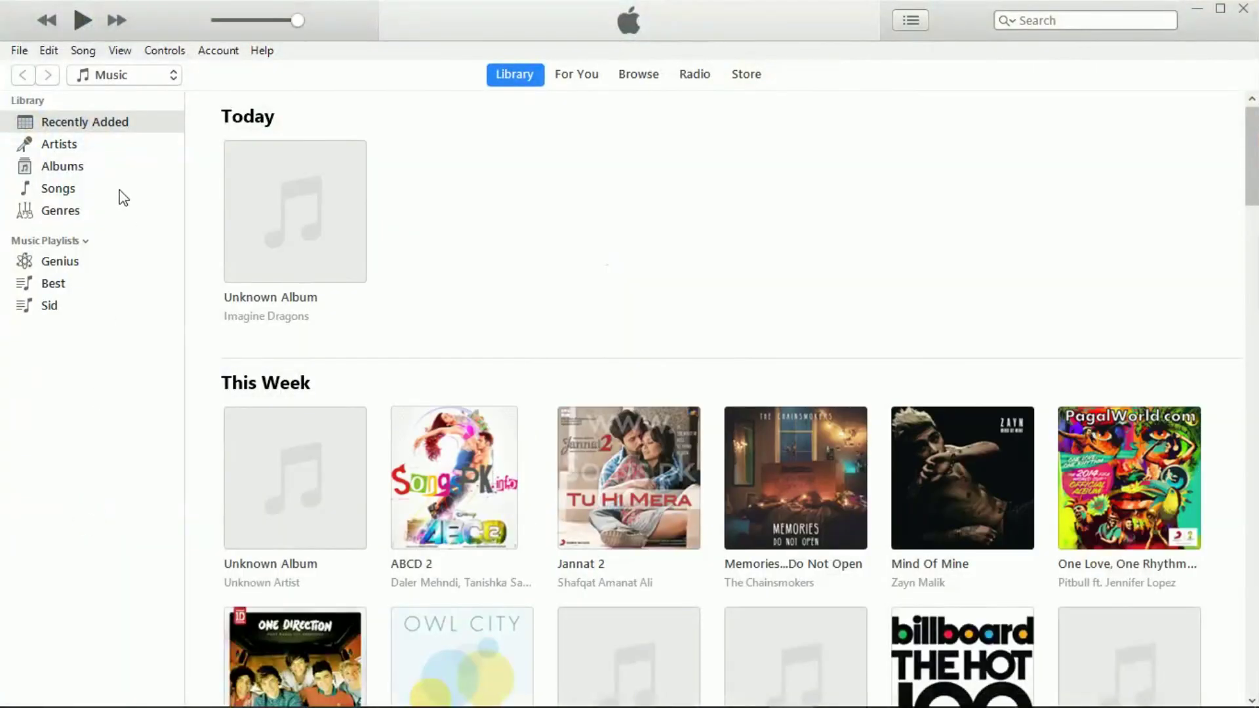
pyautogui.click(71, 185)
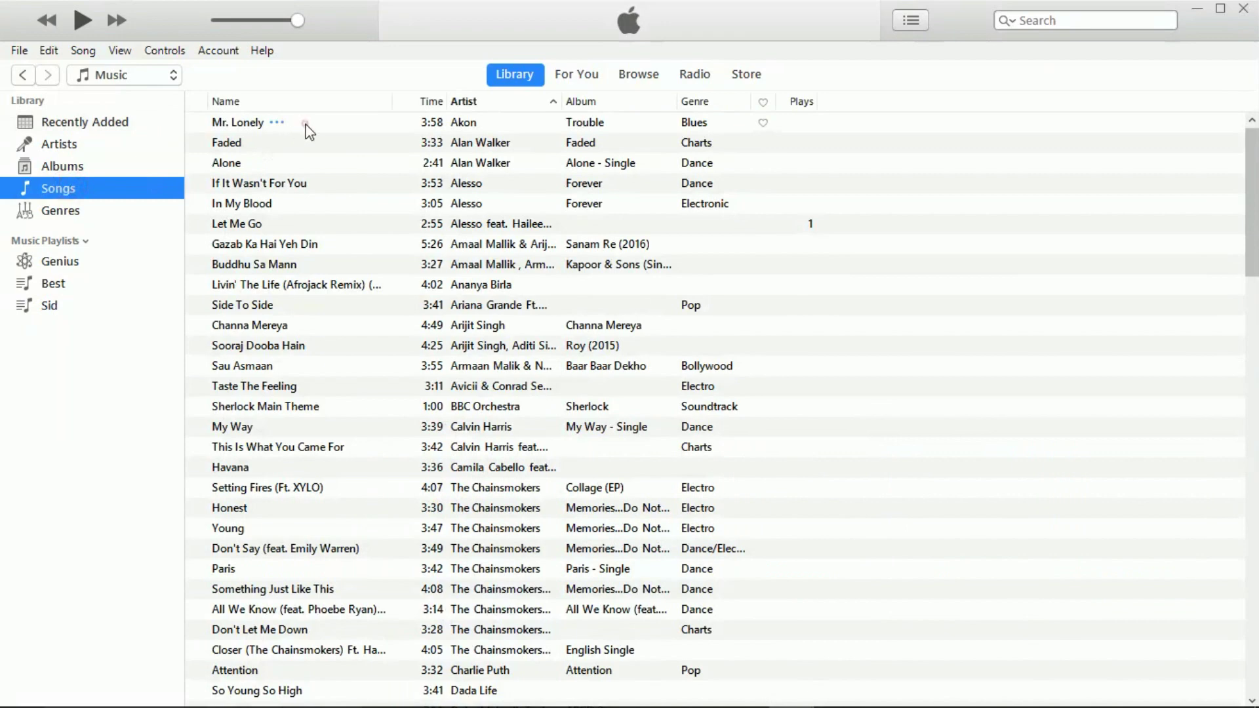
# Select every song in the iTunes library and copy them all
pyautogui.click(306, 125)
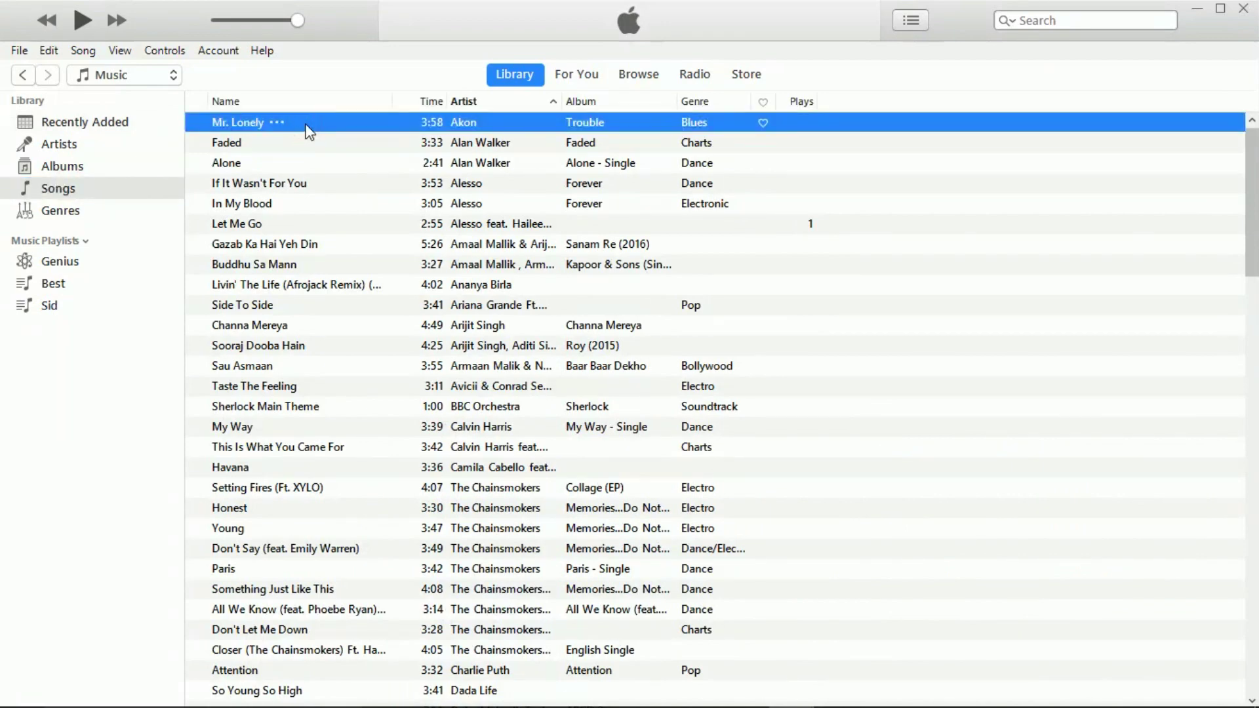
pyautogui.hotkey('ctrl', 'a')
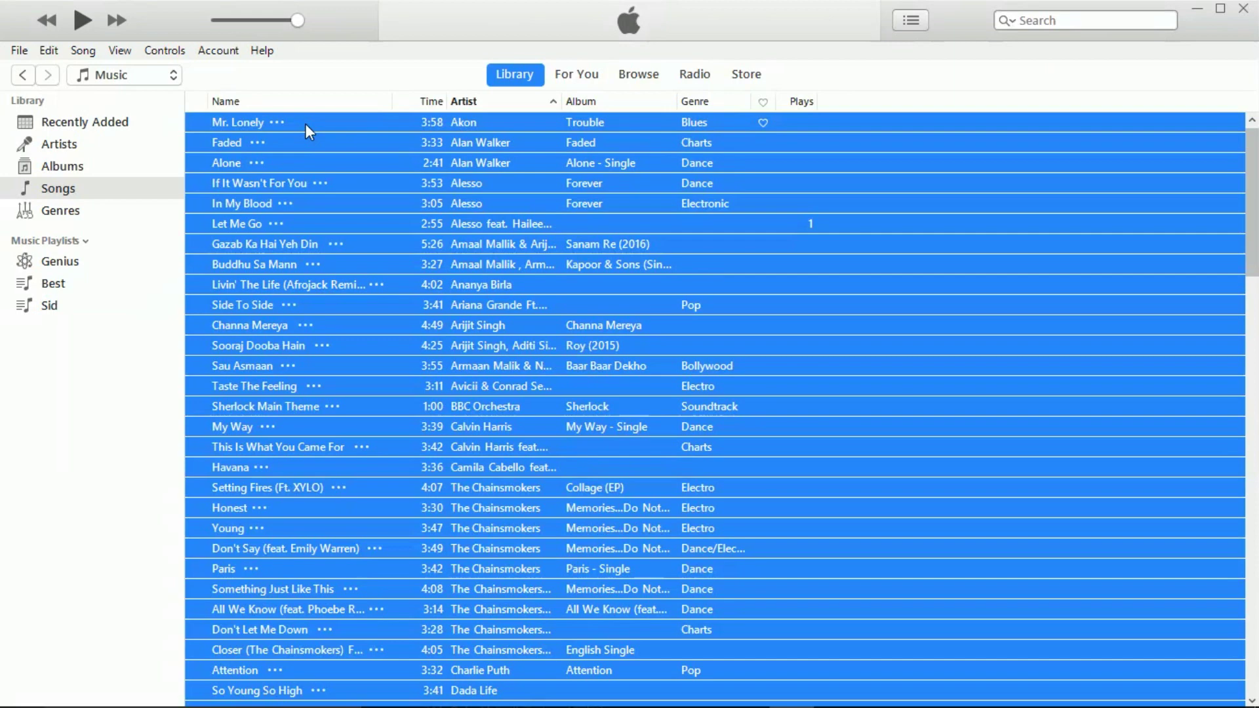
pyautogui.rightClick(305, 123)
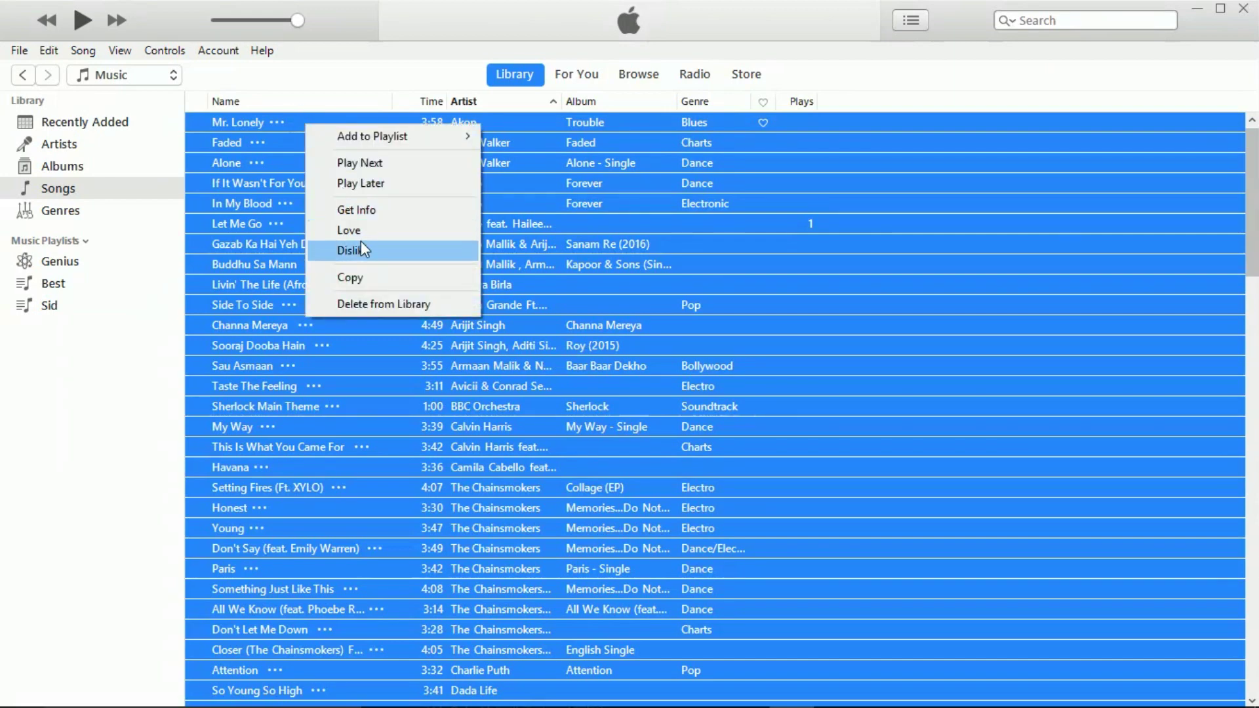
pyautogui.click(373, 274)
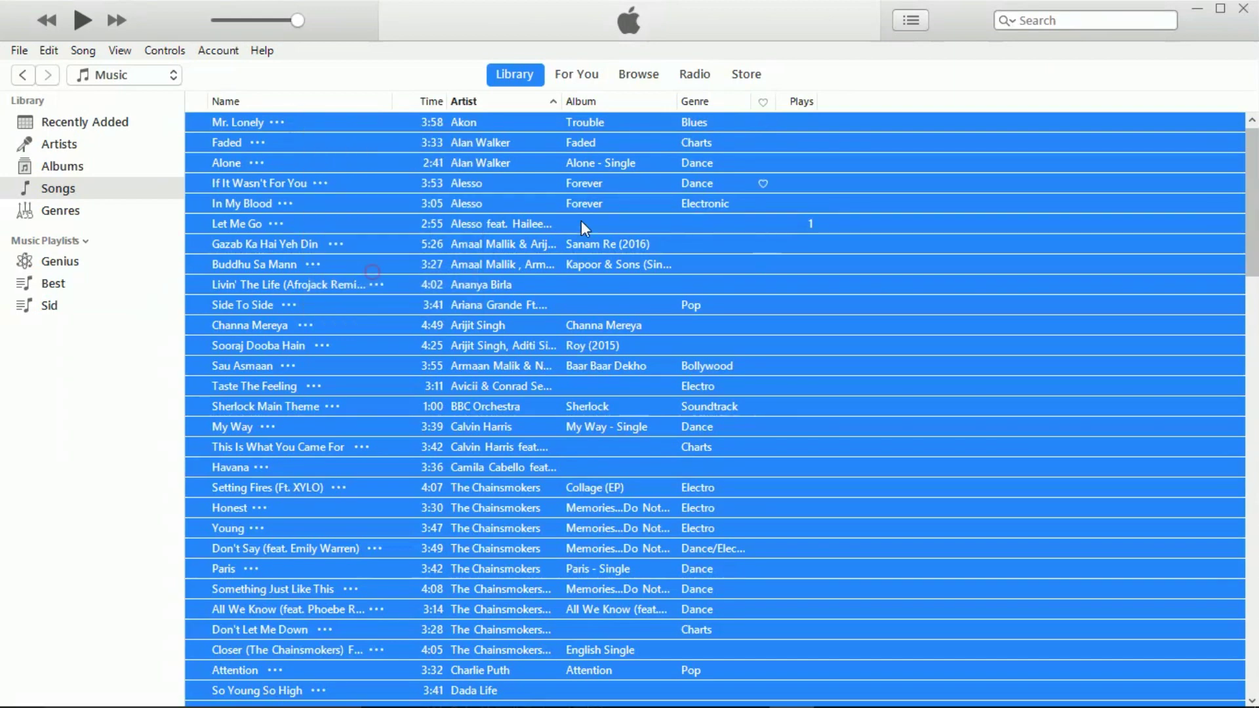
# Minimize iTunes and create a new folder on the desktop, keeping the default name New folder
pyautogui.click(1198, 12)
pyautogui.rightClick(836, 147)
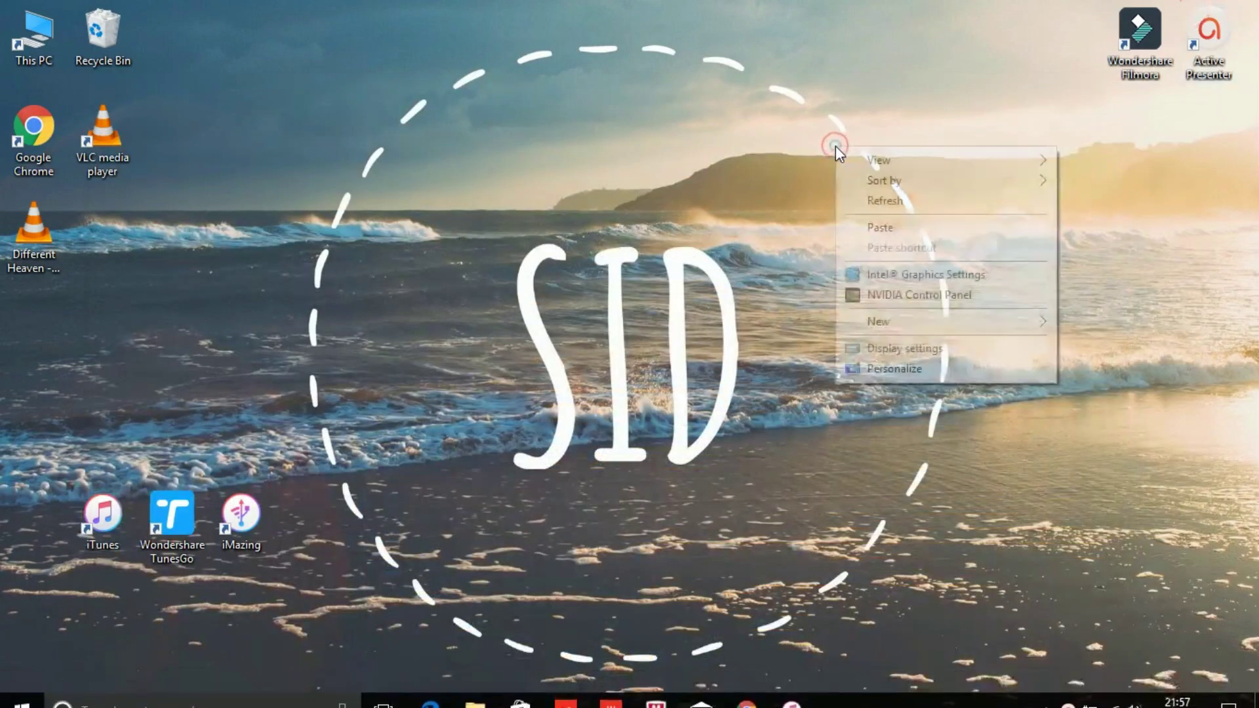
pyautogui.moveTo(894, 316)
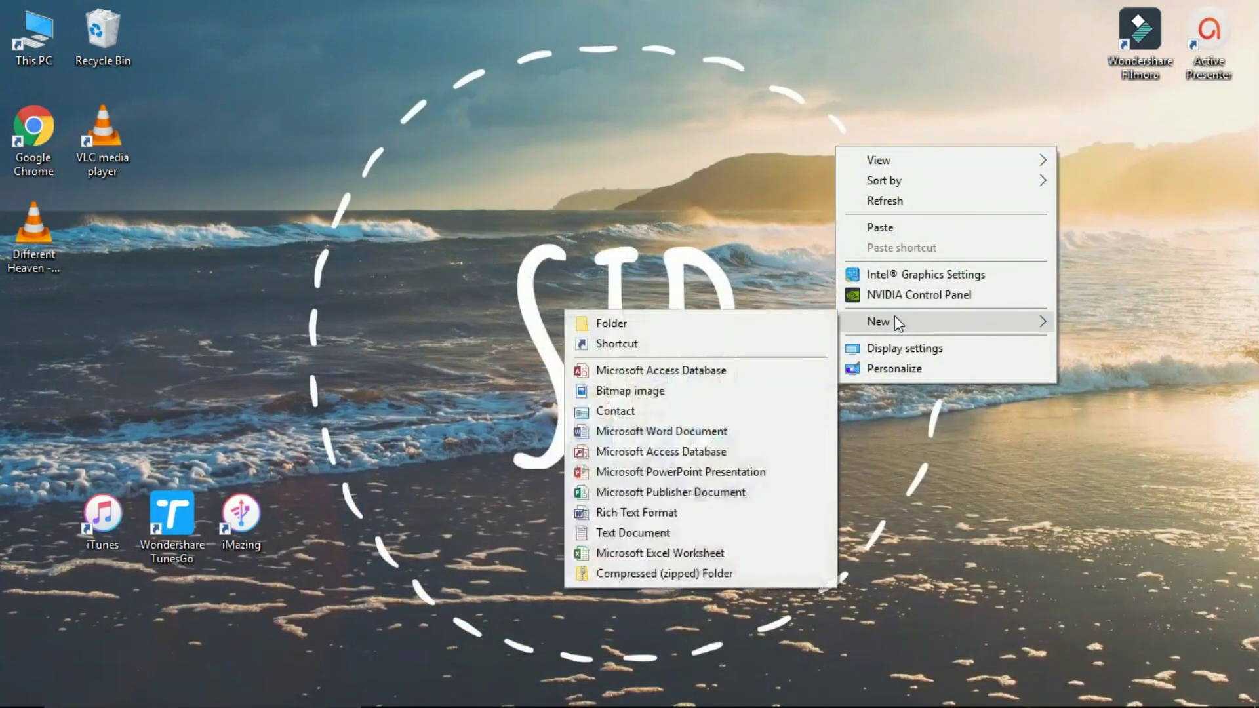
pyautogui.click(768, 322)
pyautogui.click(867, 196)
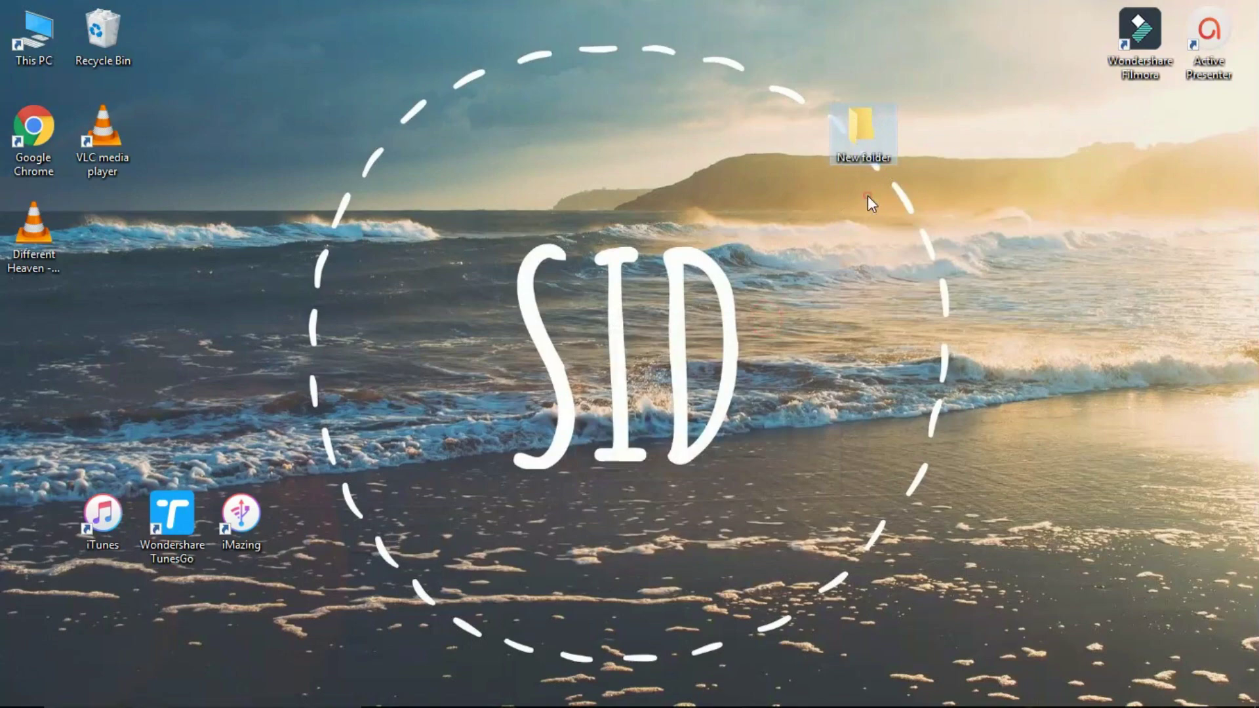
# Paste the copied songs into the desktop's New folder and minimize the copy progress window
pyautogui.doubleClick(860, 131)
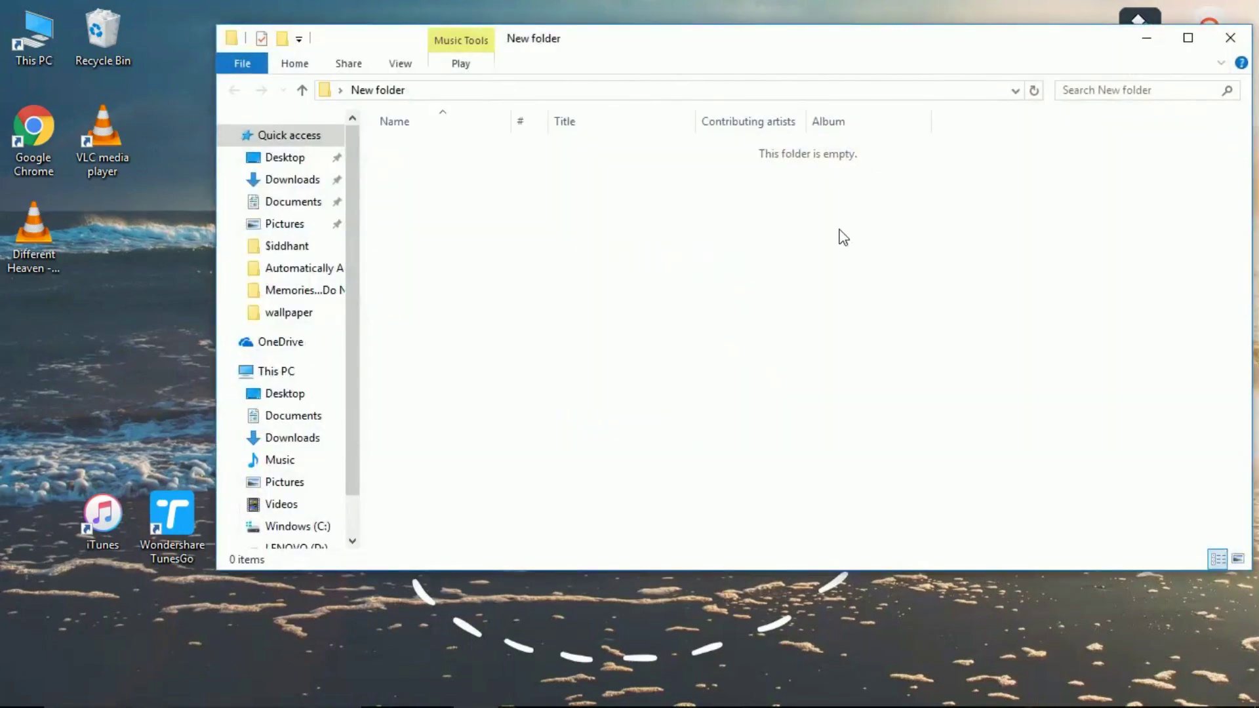
pyautogui.hotkey('ctrl', 'v')
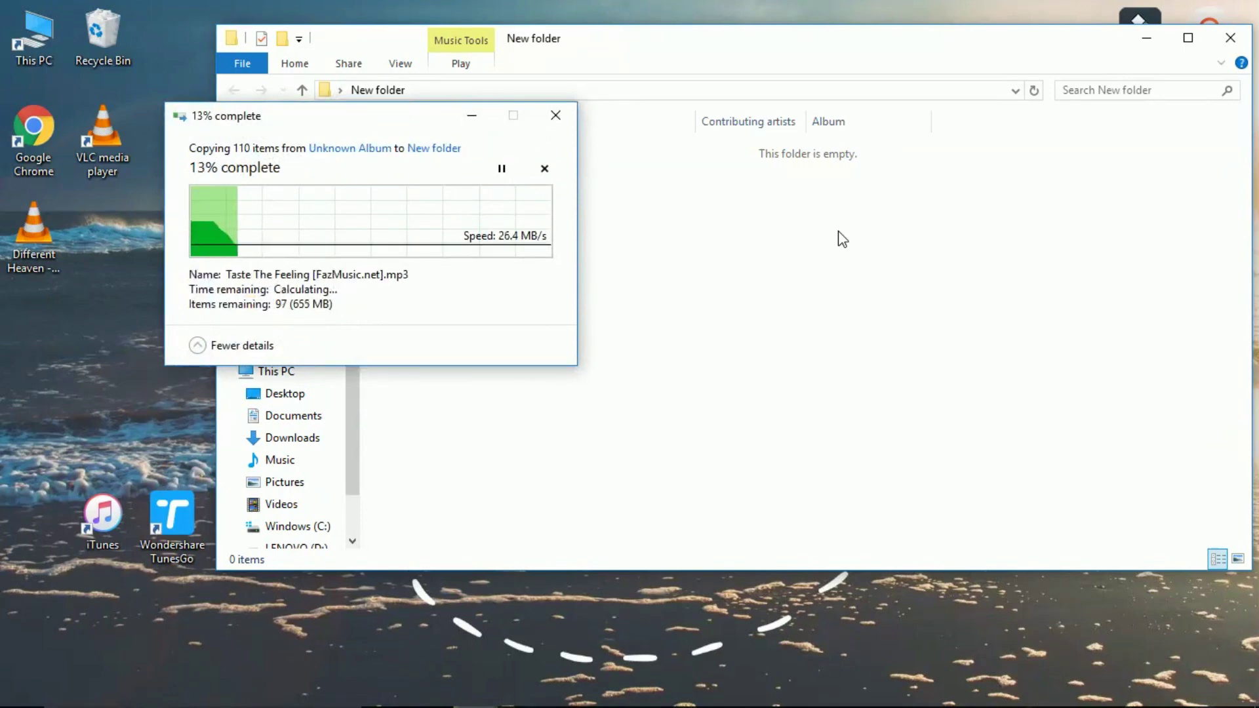
pyautogui.click(471, 121)
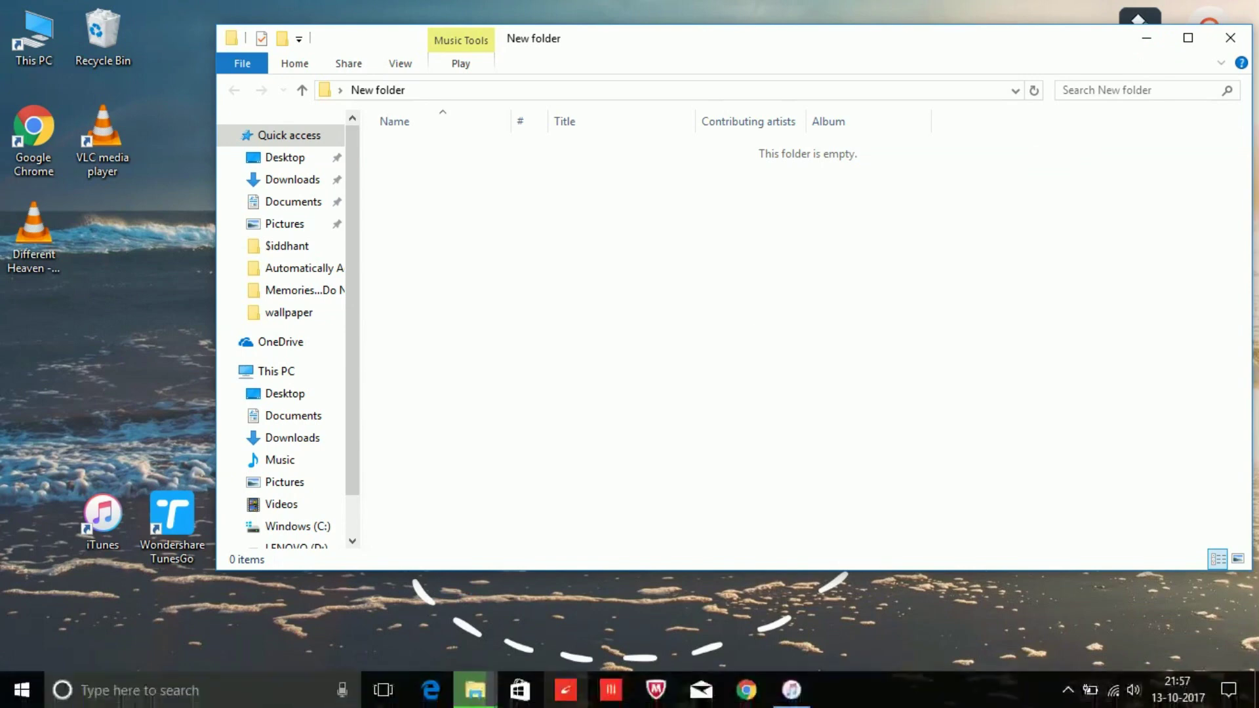
pyautogui.moveTo(475, 690)
pyautogui.click(525, 604)
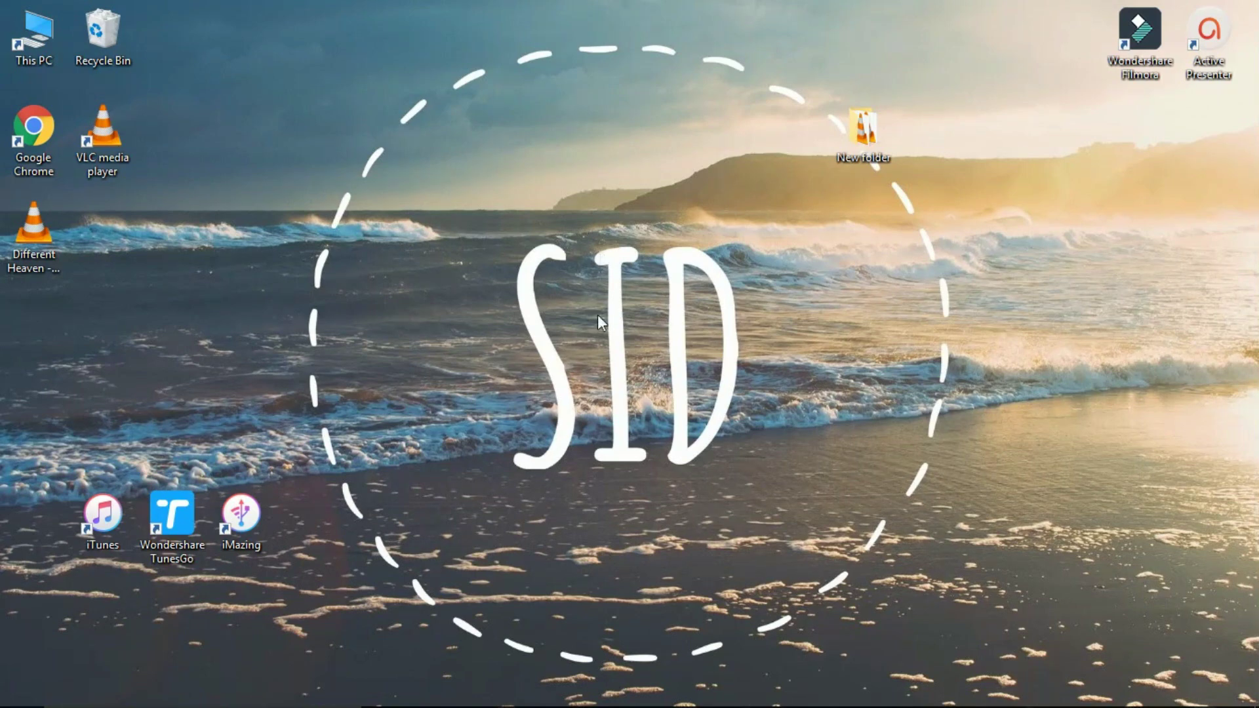
# Switch to Google Chrome, search for "imazing" and open the imazing.com result
pyautogui.moveTo(697, 705)
pyautogui.click(746, 691)
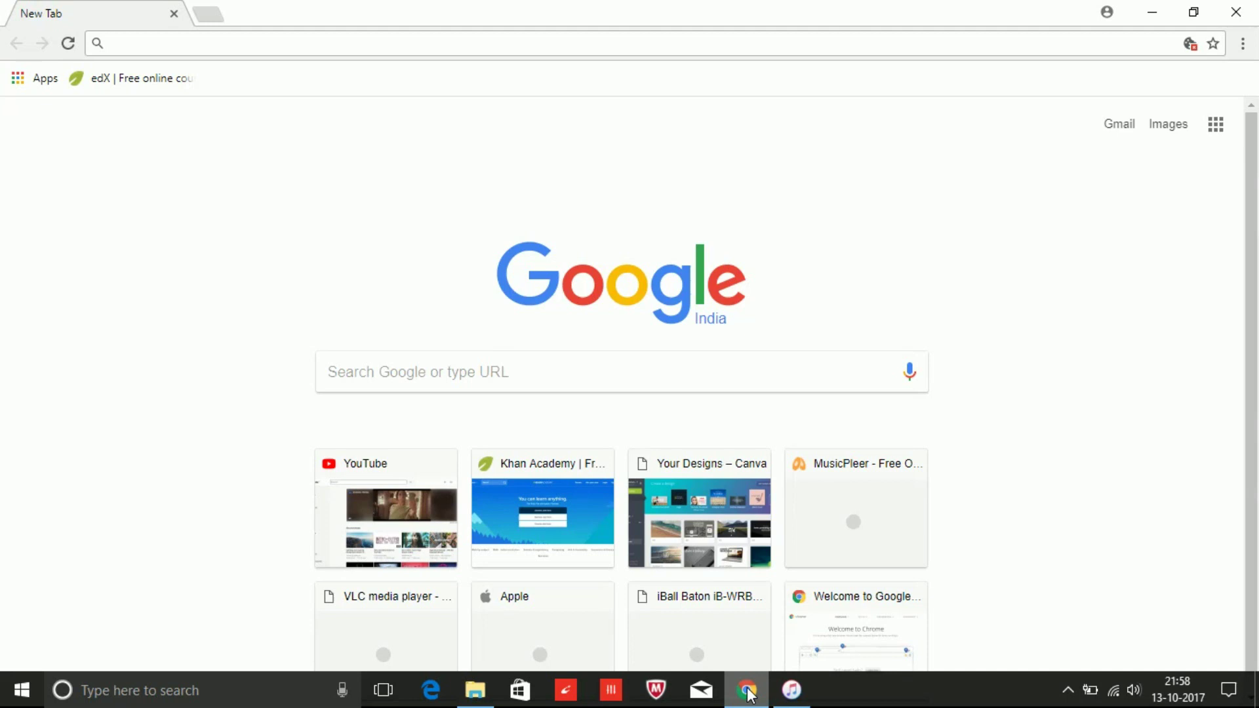
pyautogui.write('imazi')
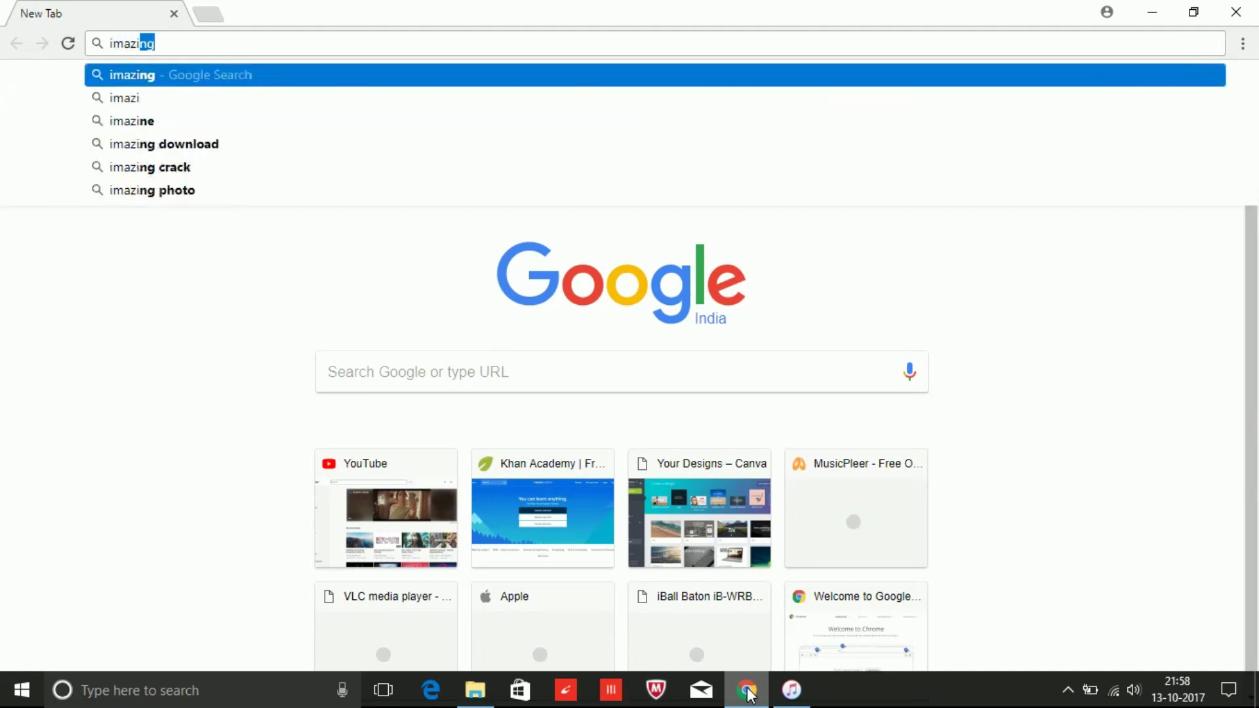
pyautogui.press('Return')
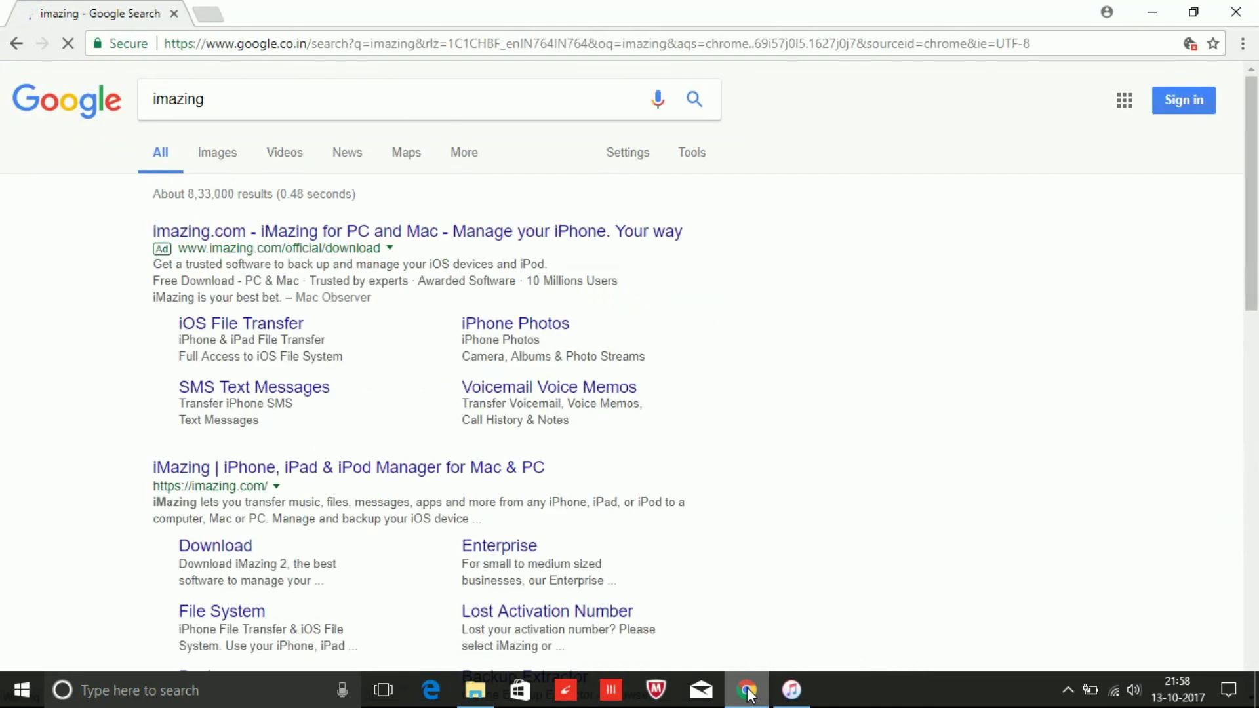
pyautogui.click(365, 234)
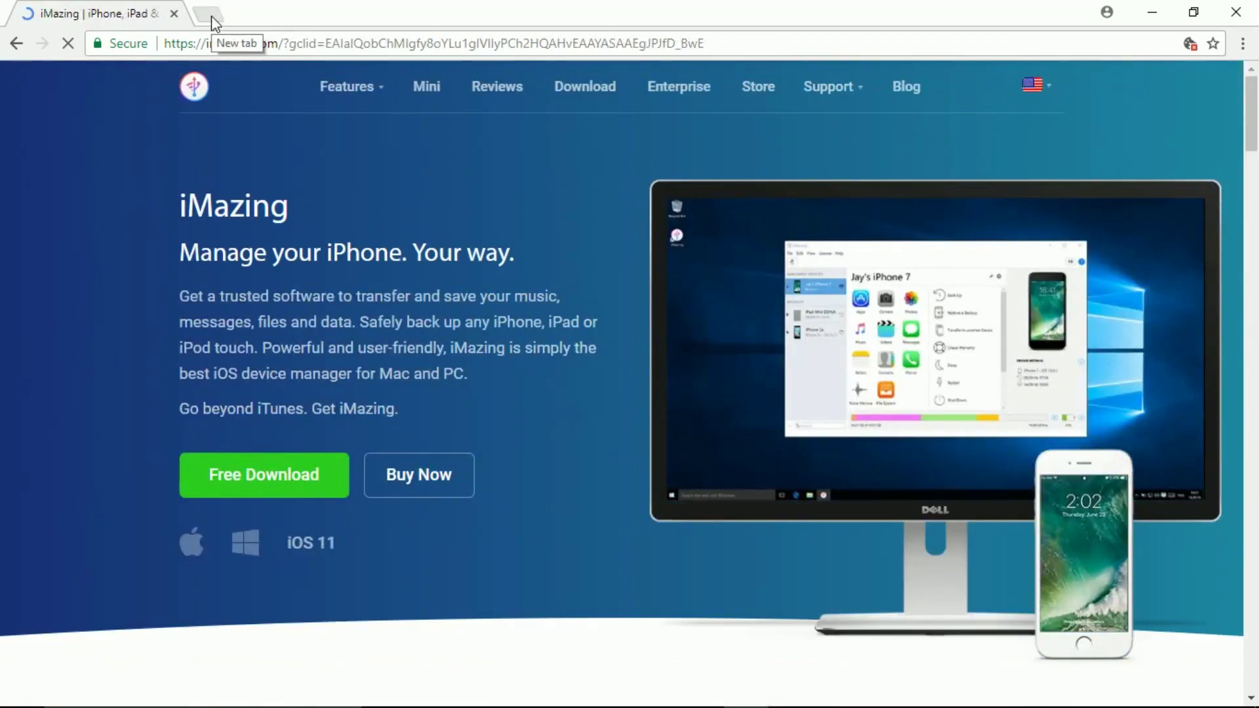
# Search for "wondershare tunesgo" in a new browser tab and open the wondershare.net result
pyautogui.click(211, 16)
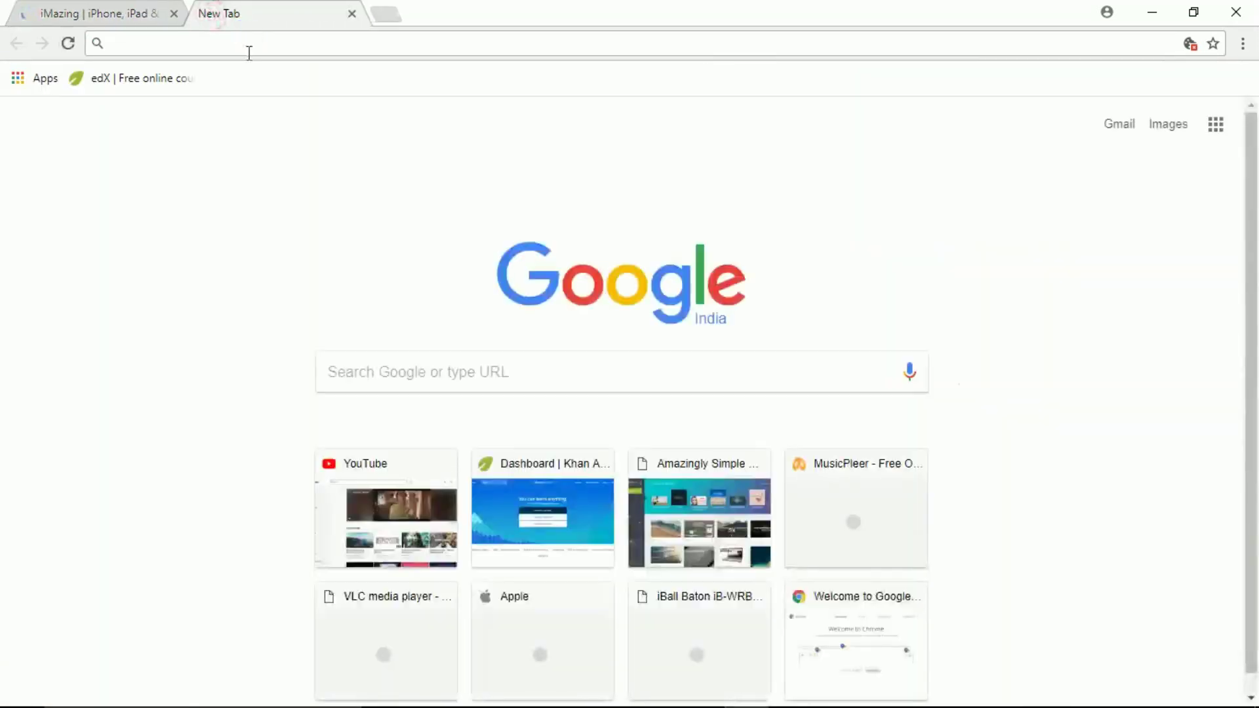
pyautogui.write('won')
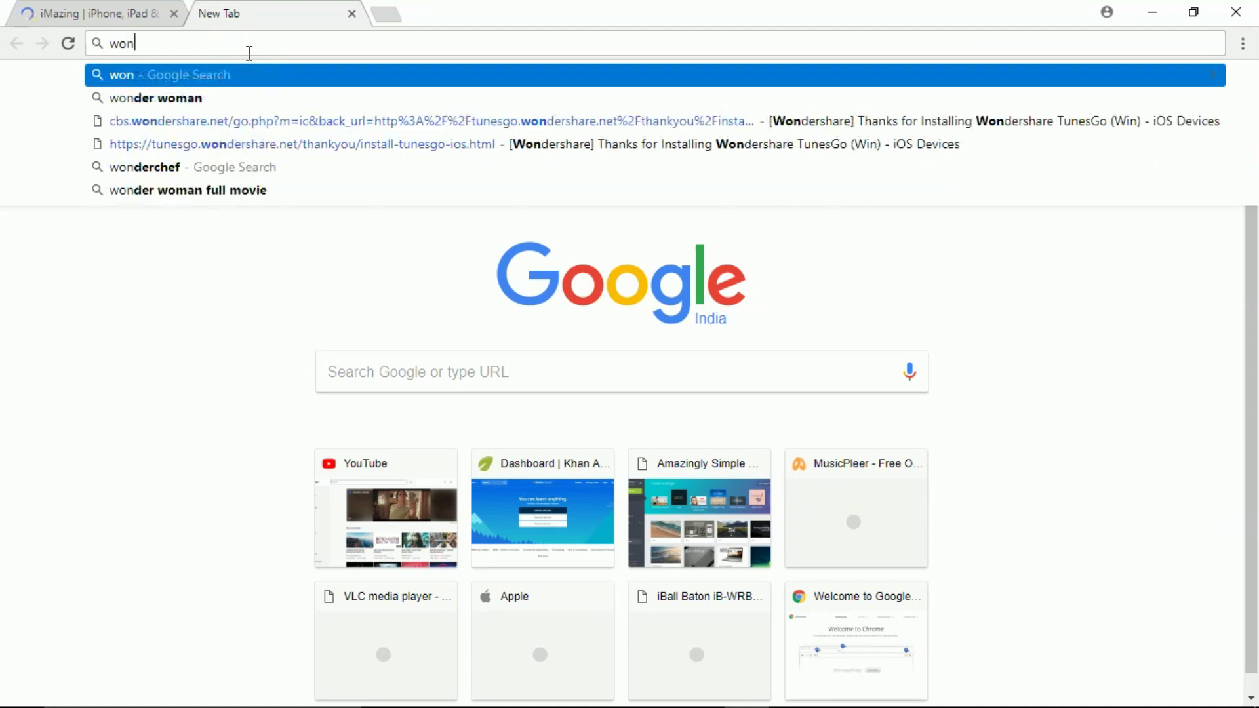
pyautogui.write('der')
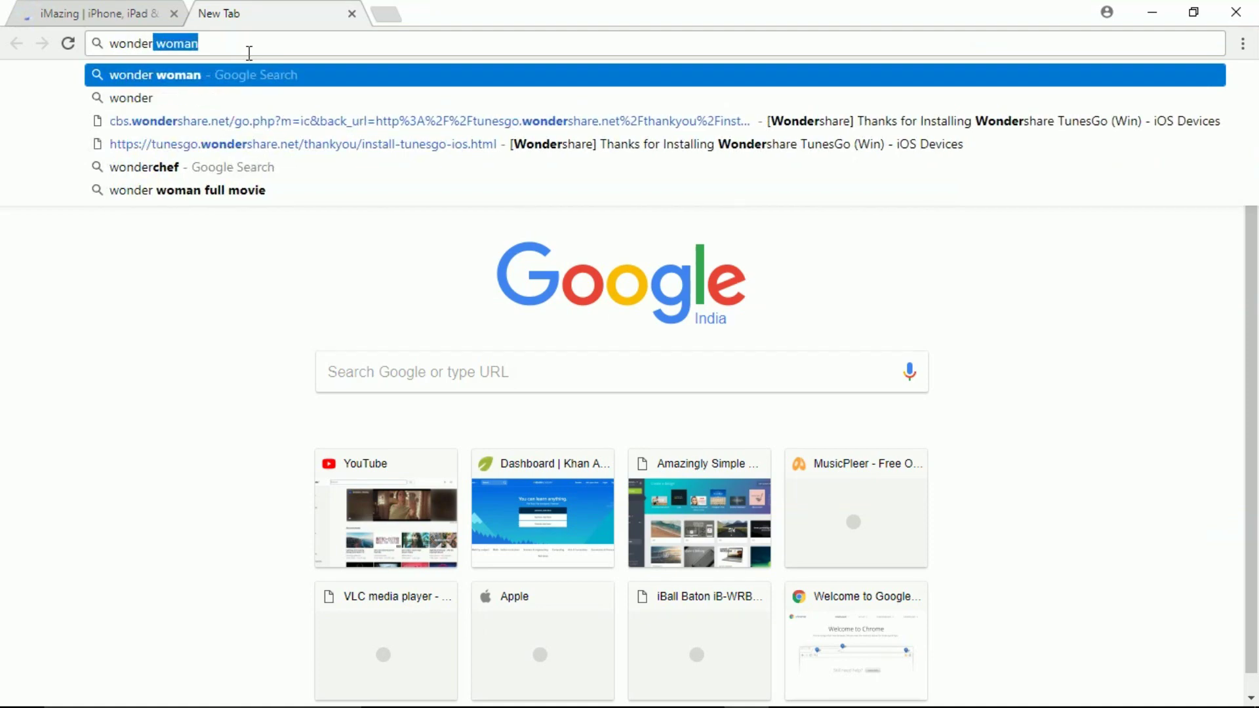
pyautogui.write('share tu')
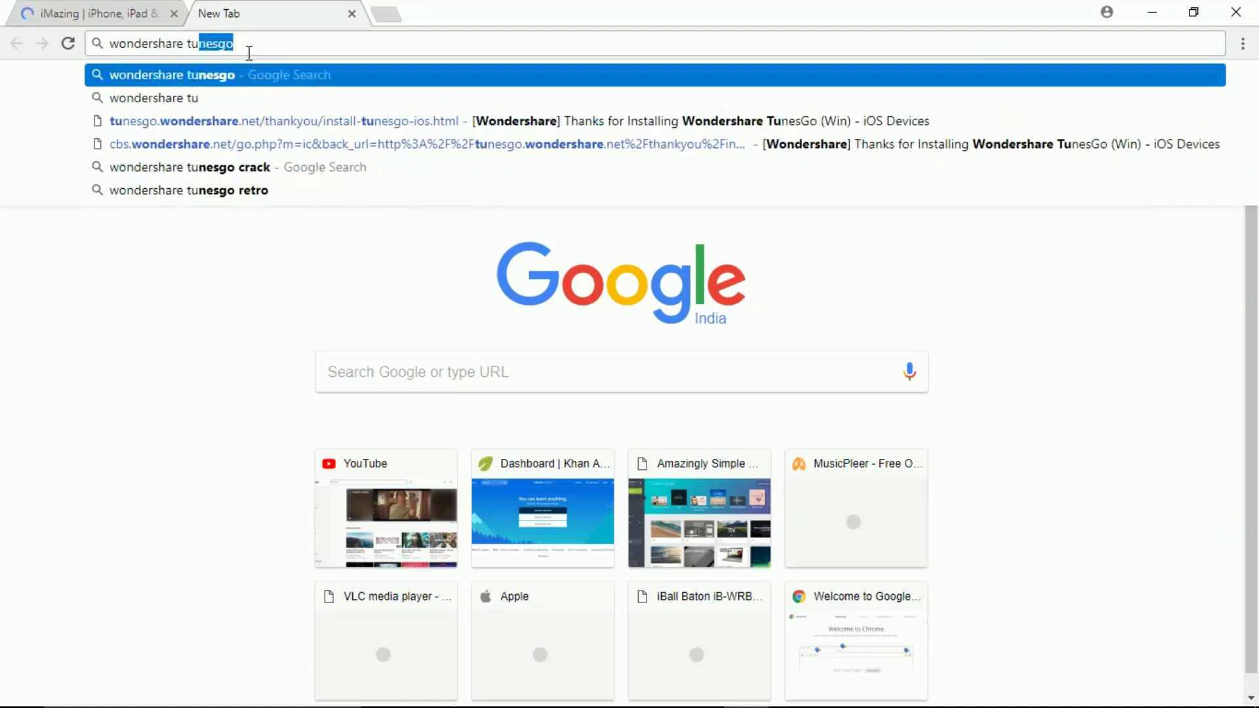
pyautogui.write('nesgo')
pyautogui.press('Return')
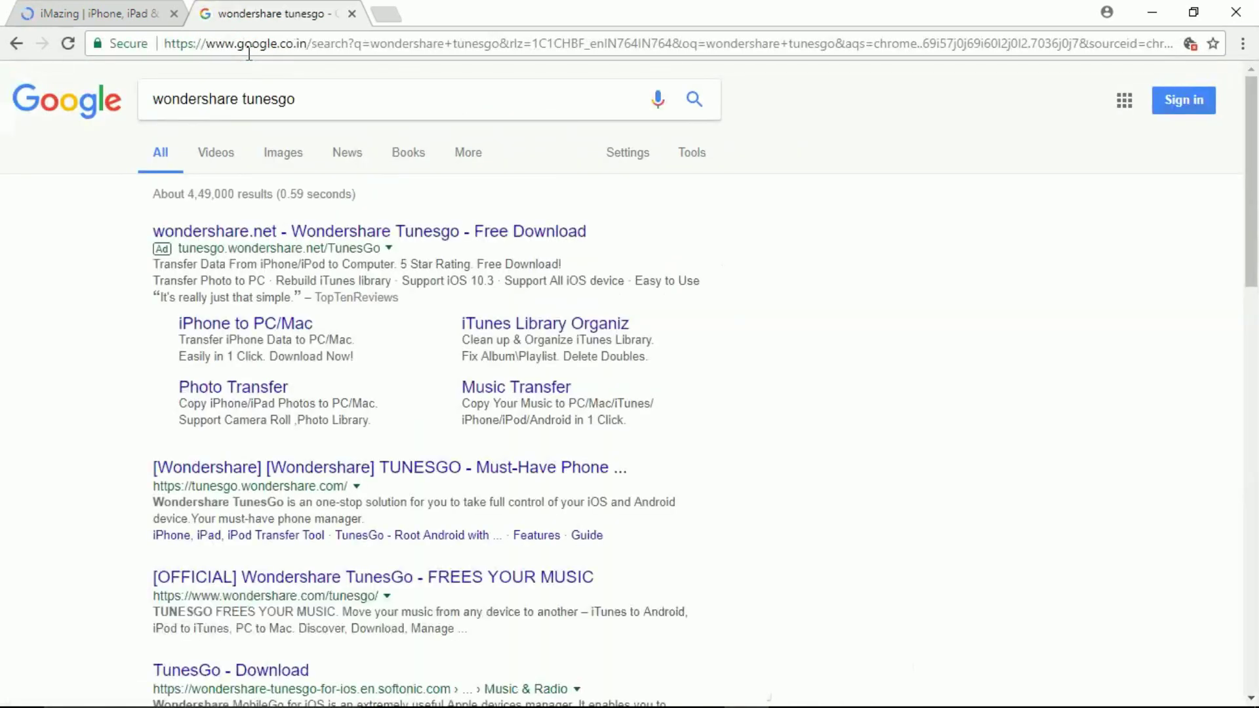
pyautogui.click(371, 232)
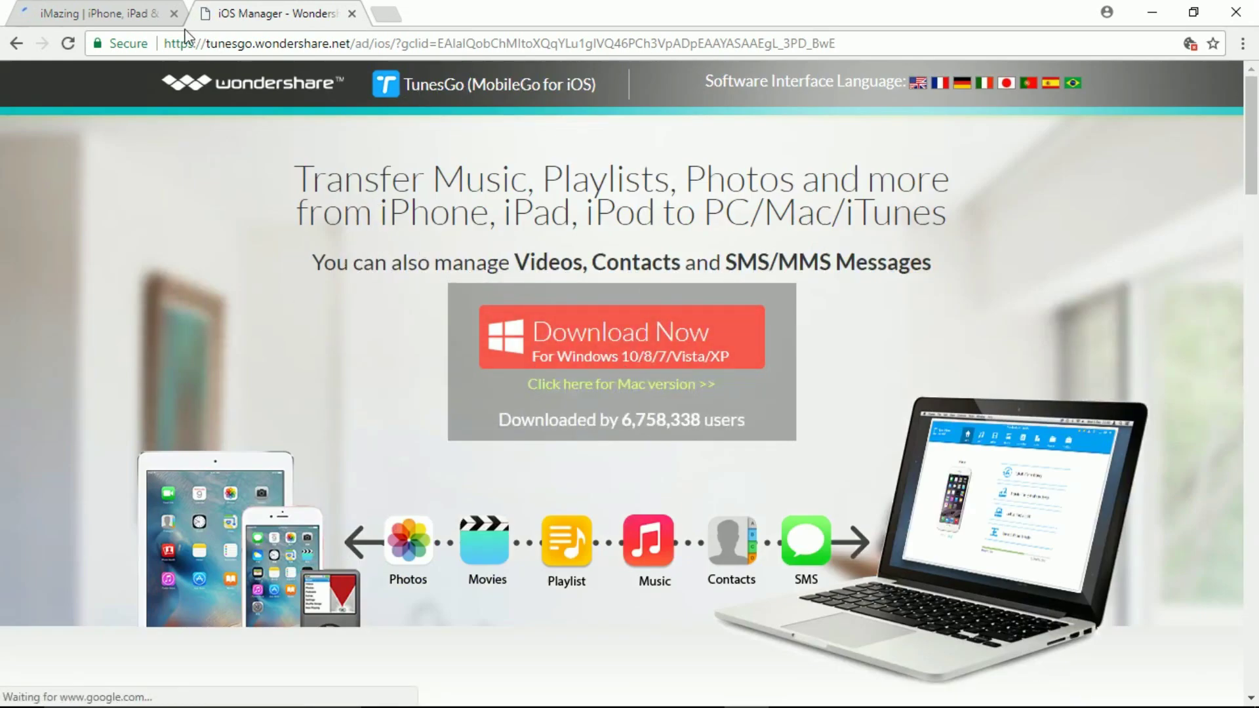
# Close the browser and open the connected iPhone's music list in Wondershare TunesGo
pyautogui.click(137, 12)
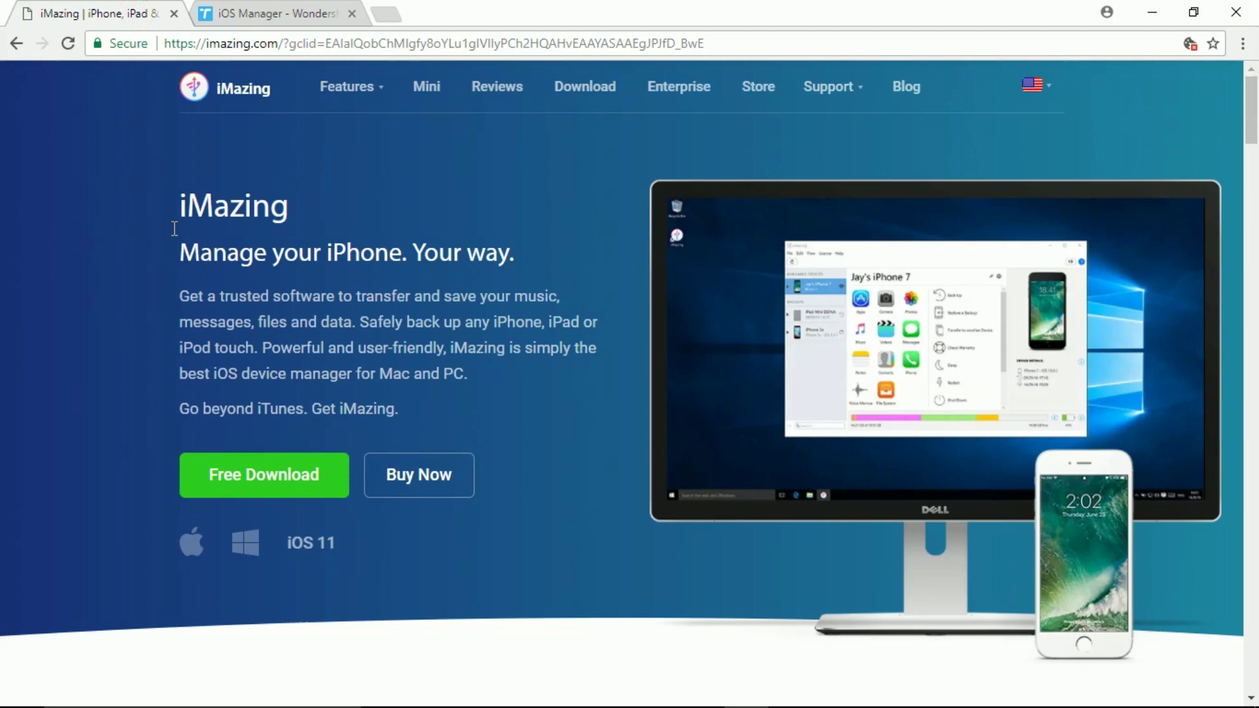
pyautogui.click(1237, 13)
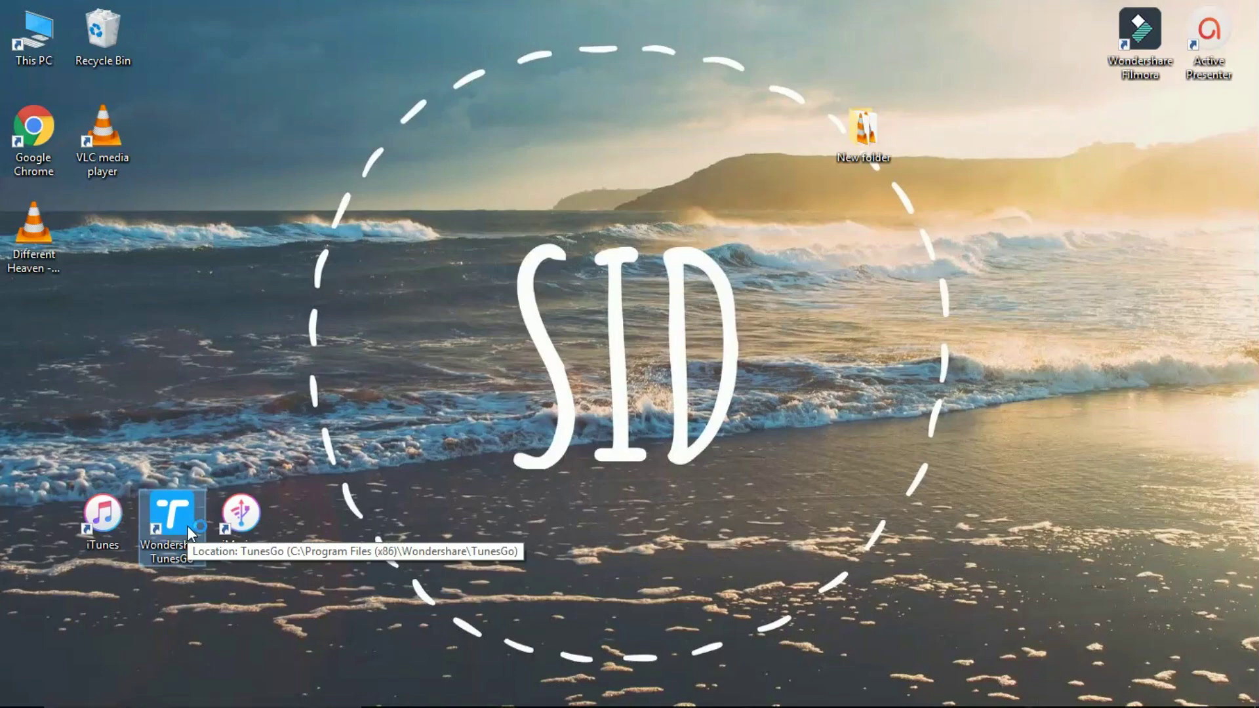
pyautogui.doubleClick(189, 530)
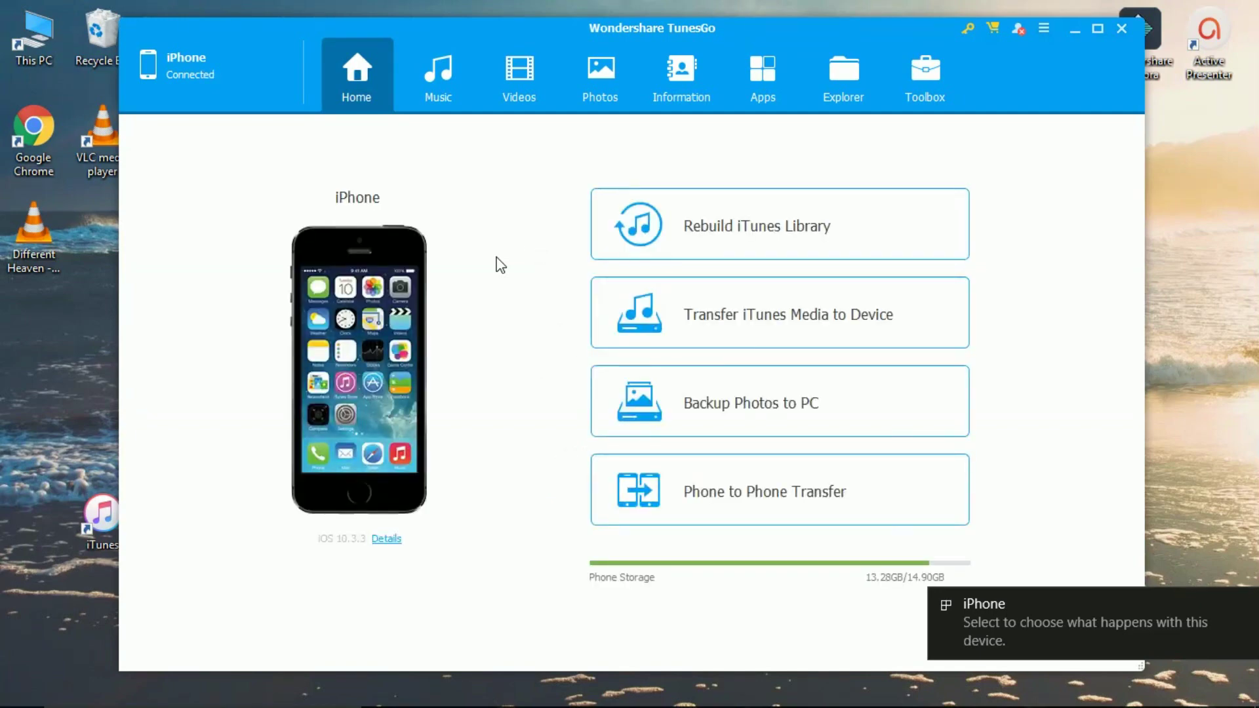
pyautogui.click(449, 93)
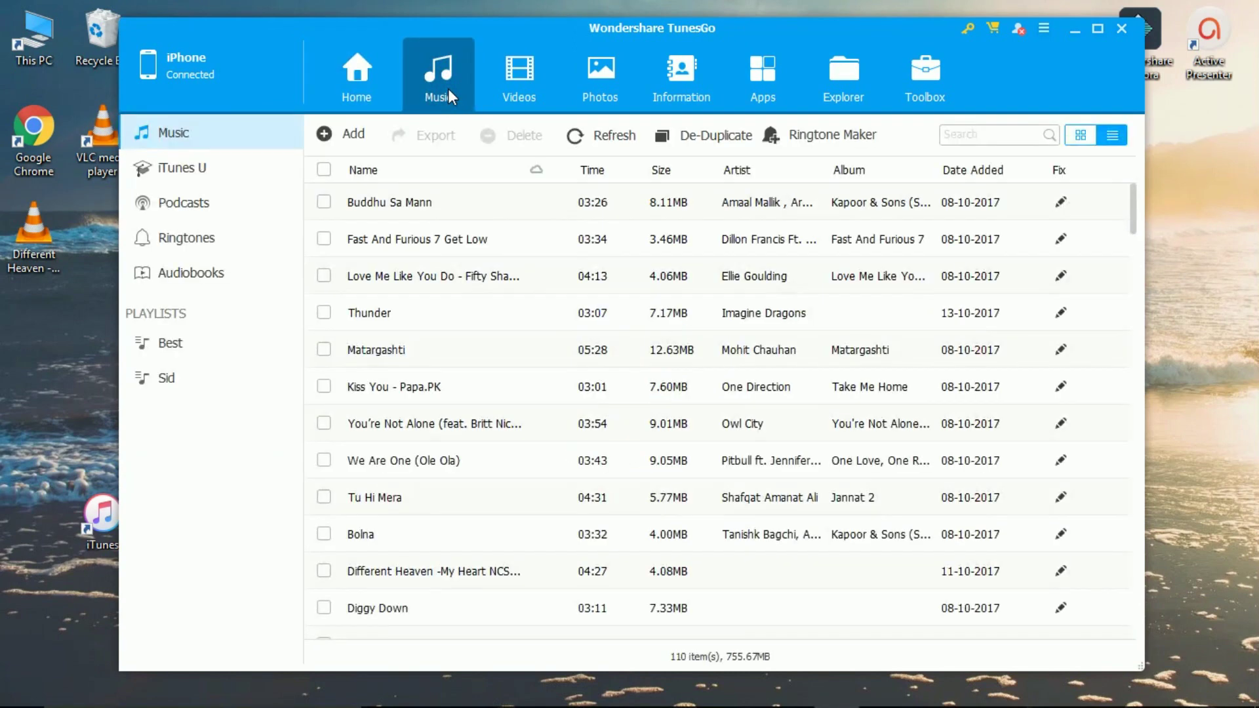
# Check the Maroon 5 songs What Lovers Do, Don't Wanna Know, Animals and Sugar in the iPhone's music list
pyautogui.scroll(-3, 539, 429)
pyautogui.scroll(-5, 539, 430)
pyautogui.scroll(-4, 539, 429)
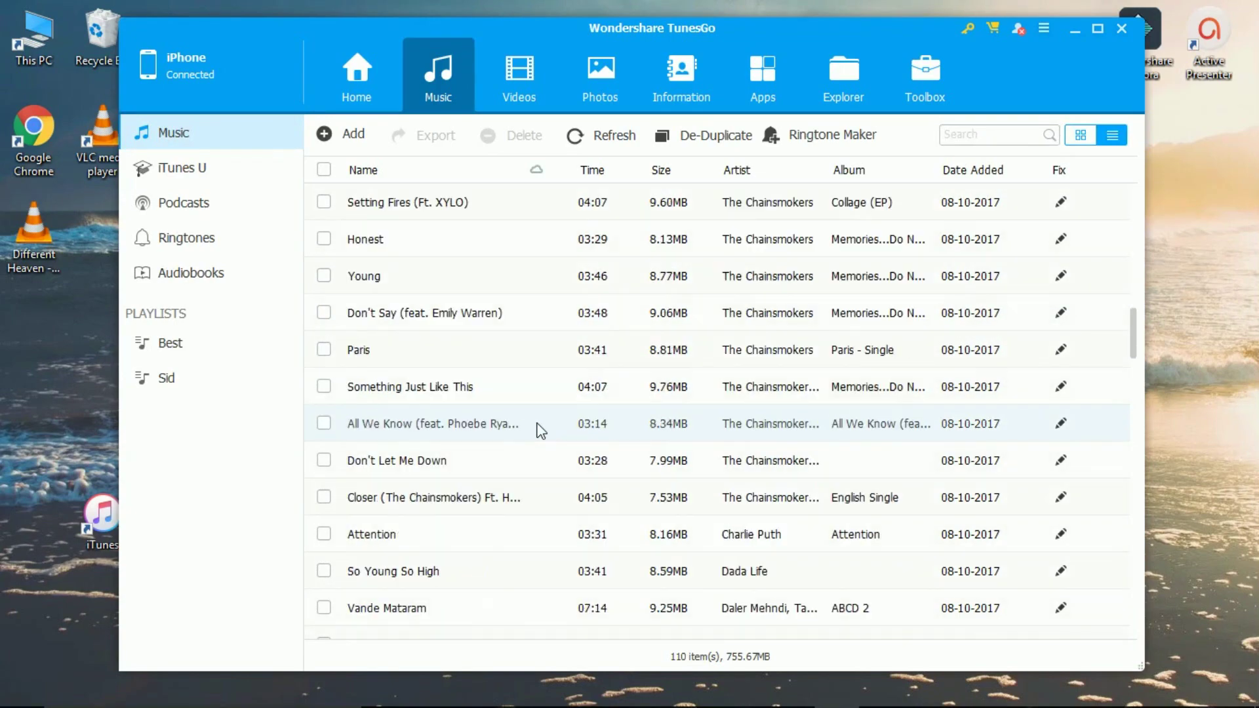
pyautogui.scroll(-1, 539, 430)
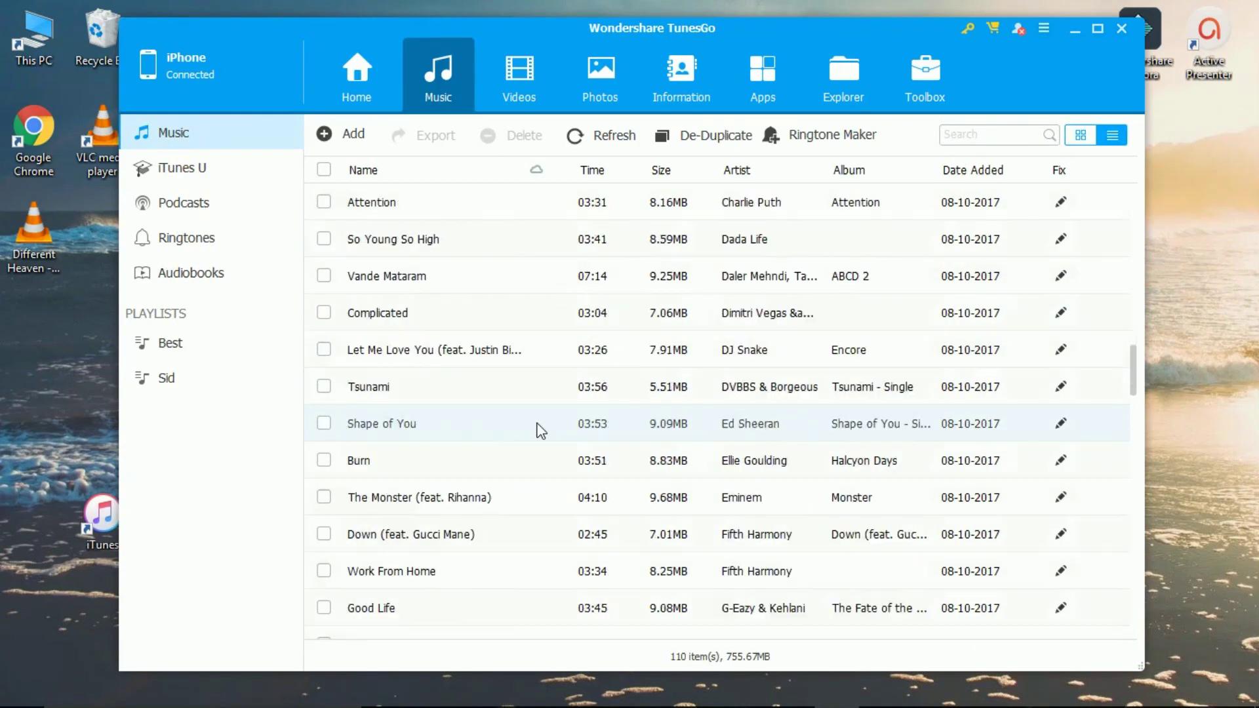
pyautogui.scroll(-7, 539, 429)
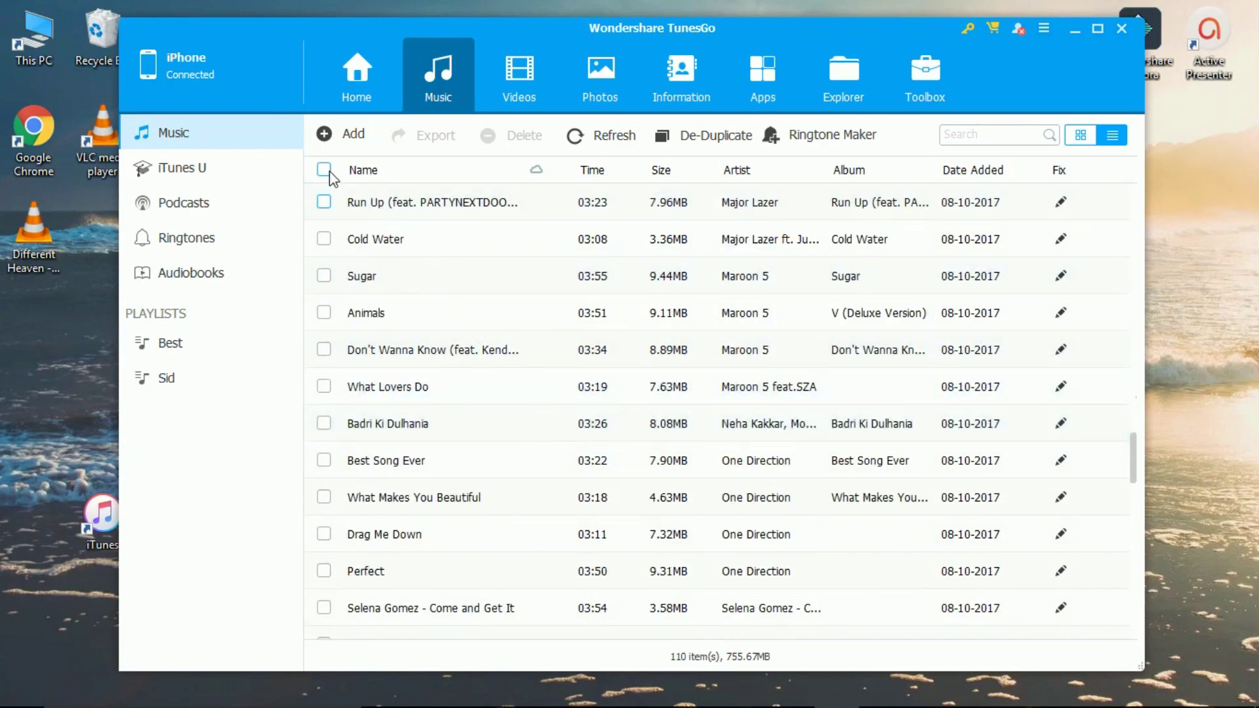
pyautogui.click(347, 387)
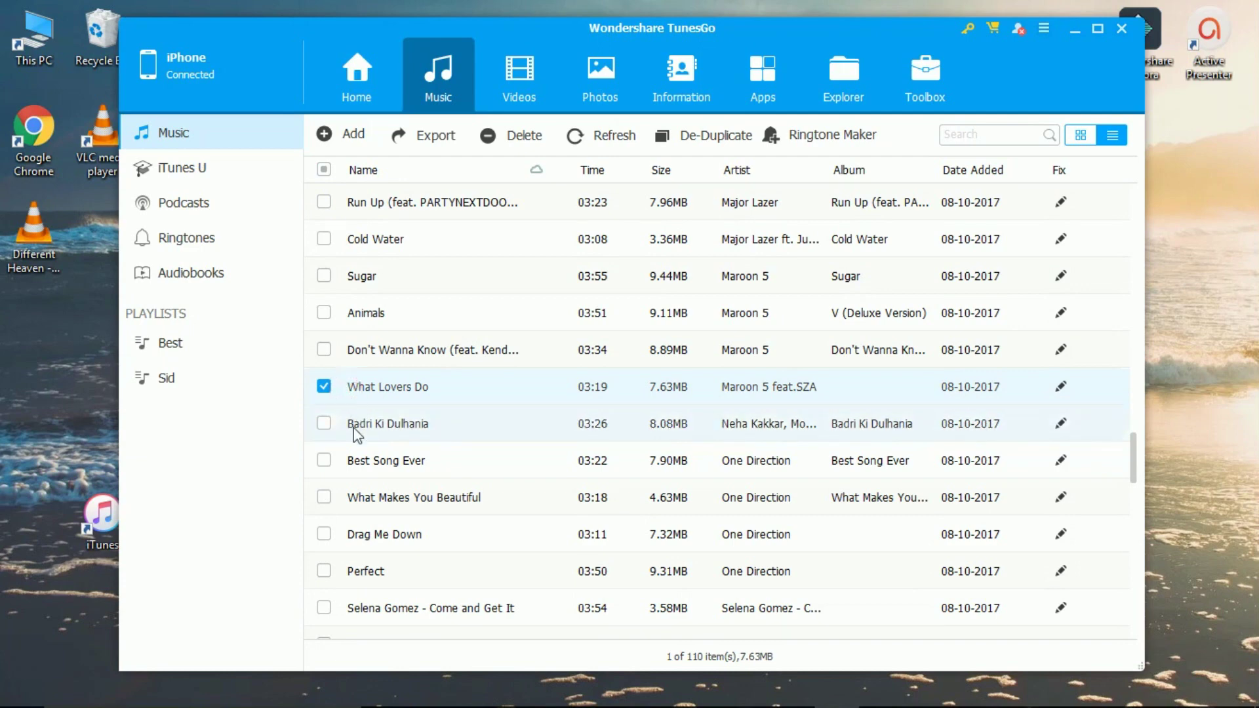
pyautogui.click(332, 351)
pyautogui.click(337, 314)
pyautogui.click(335, 279)
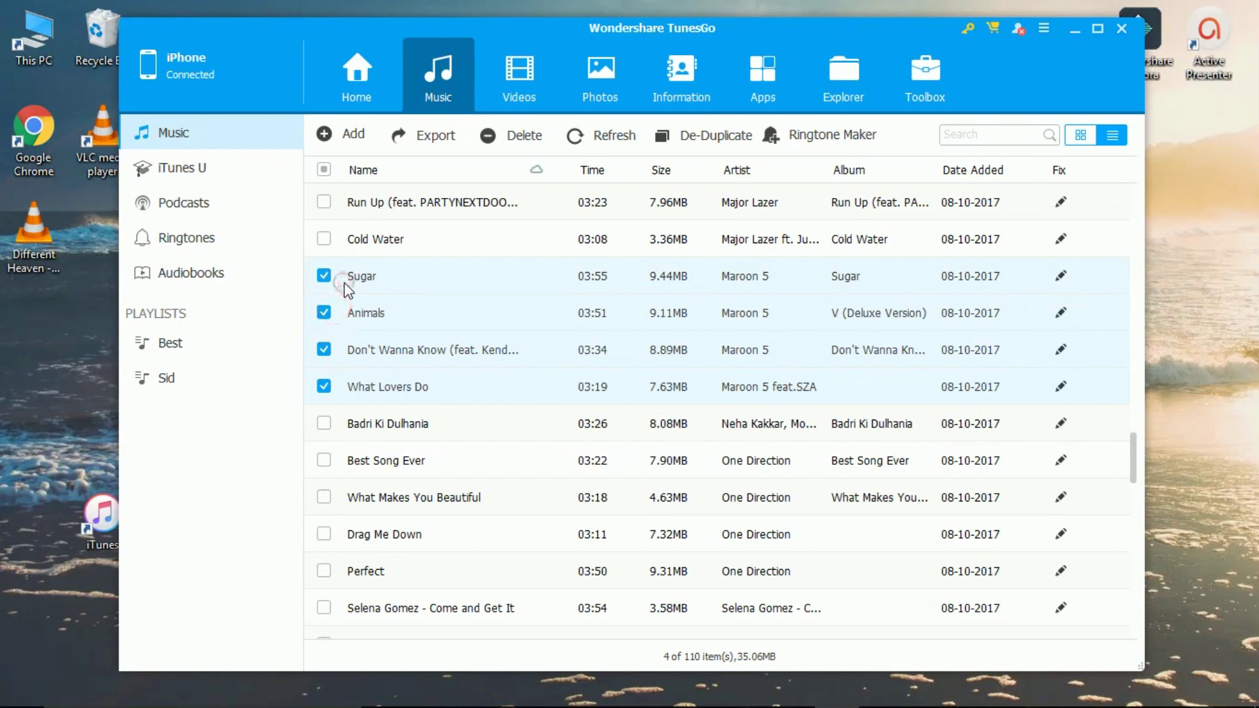
# Export the four checked Maroon 5 songs to the PC's Desktop folder using the trial version, and close TunesGo
pyautogui.click(440, 141)
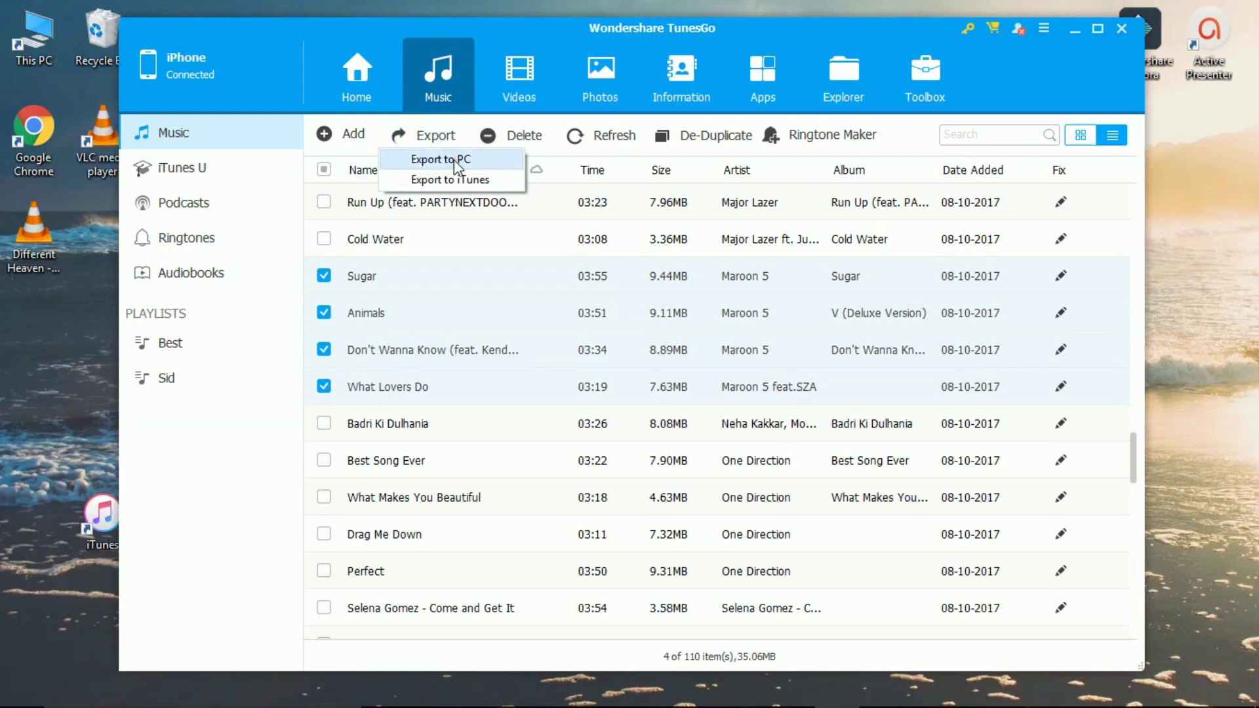
pyautogui.click(454, 159)
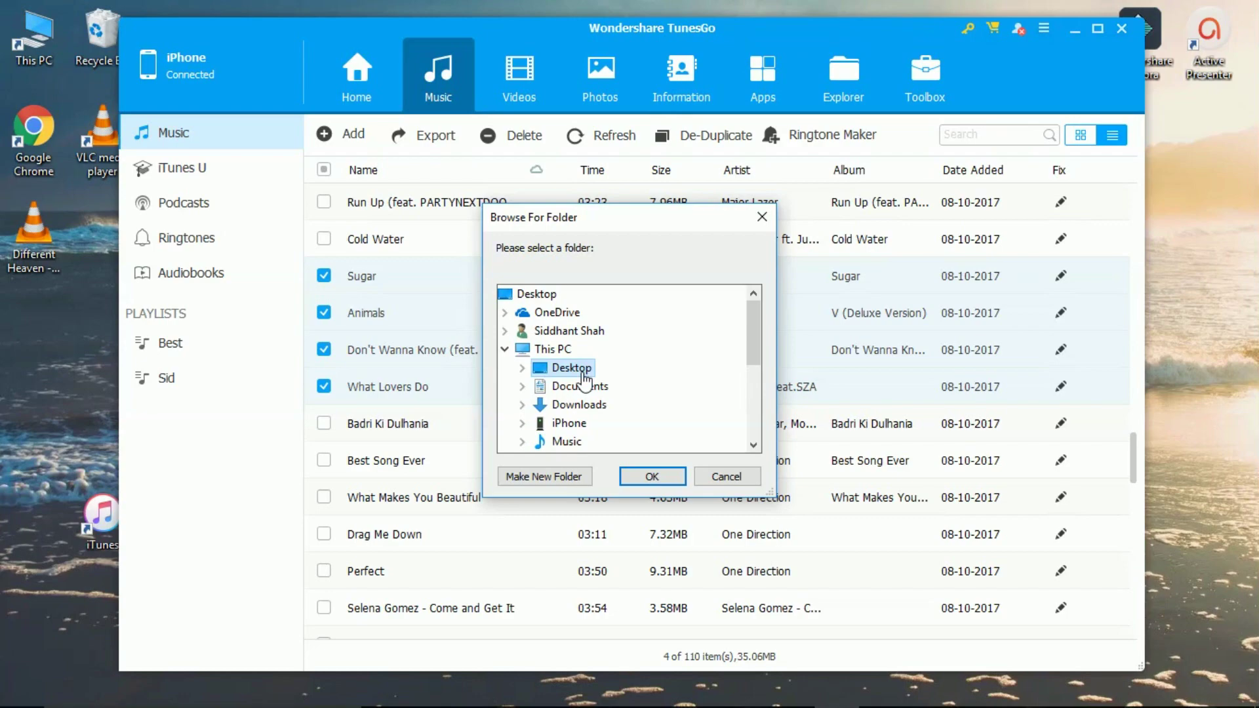
pyautogui.click(652, 477)
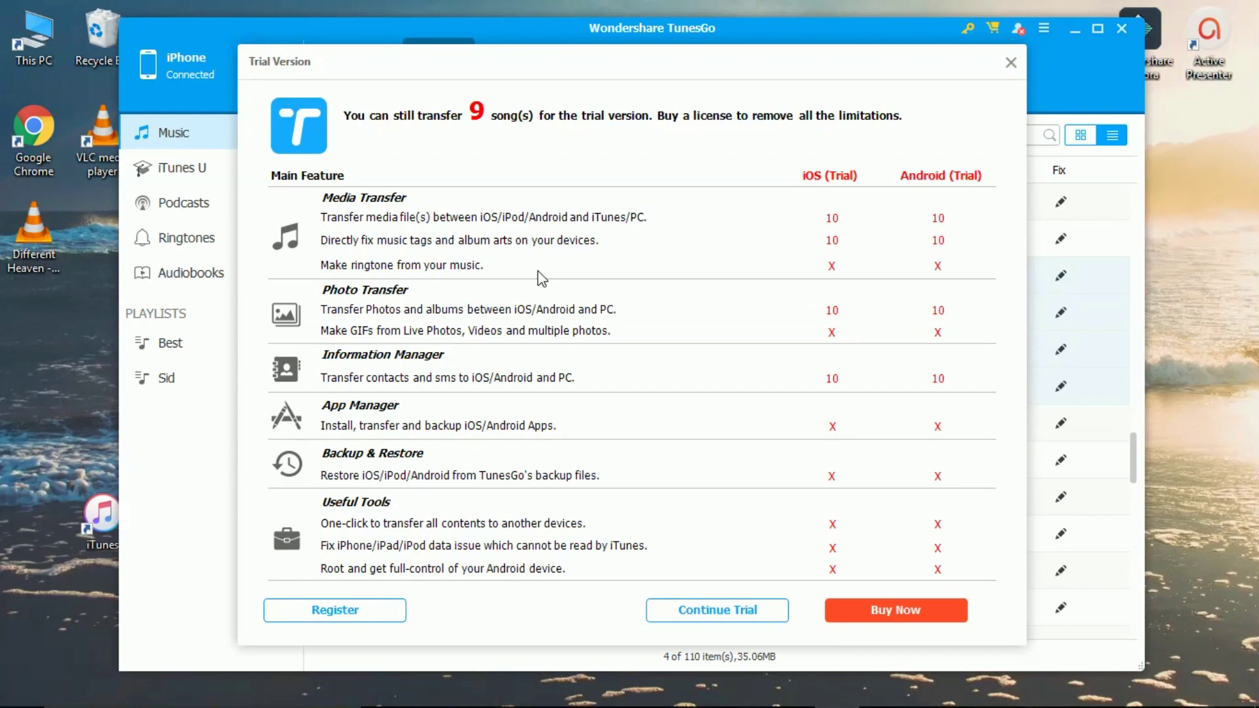
pyautogui.click(714, 609)
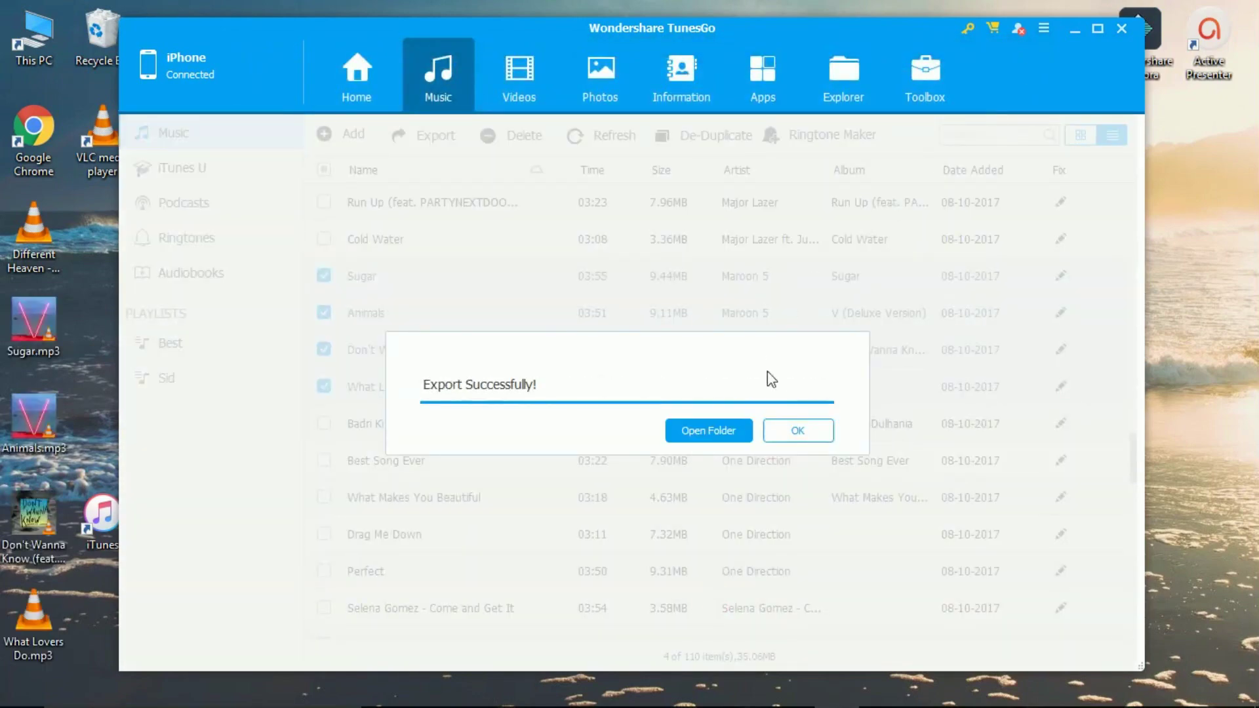
pyautogui.click(795, 430)
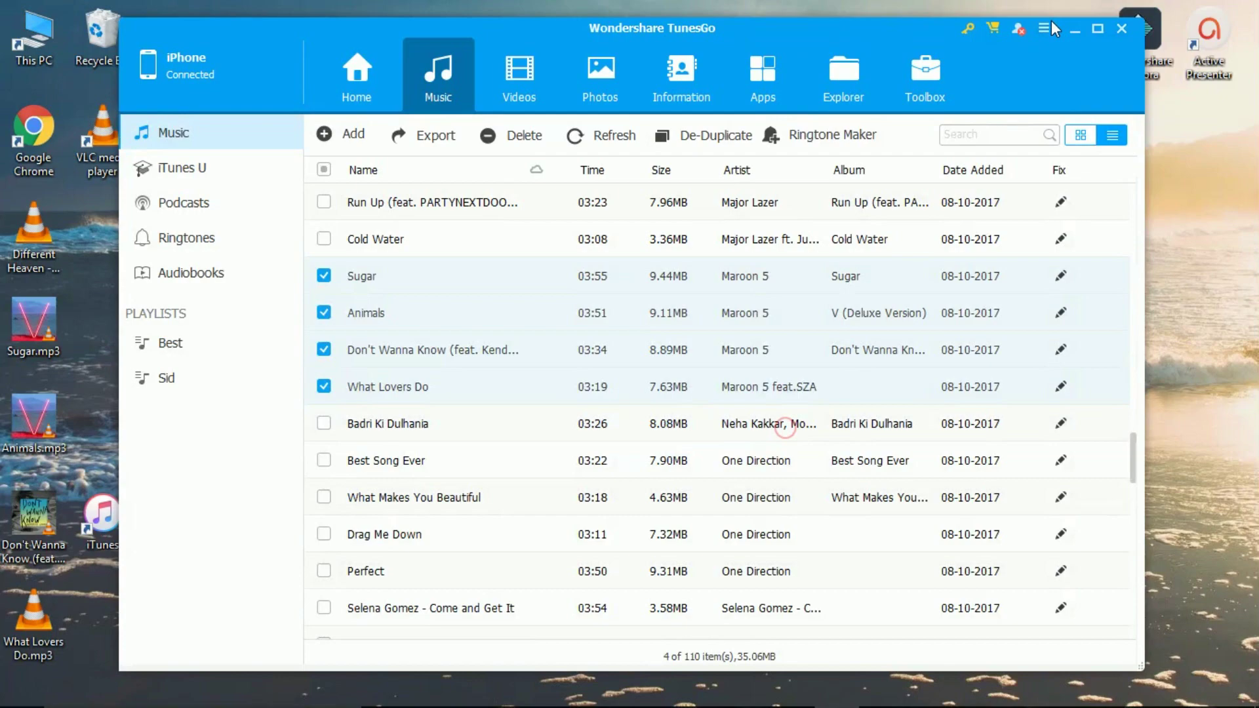
pyautogui.click(1121, 29)
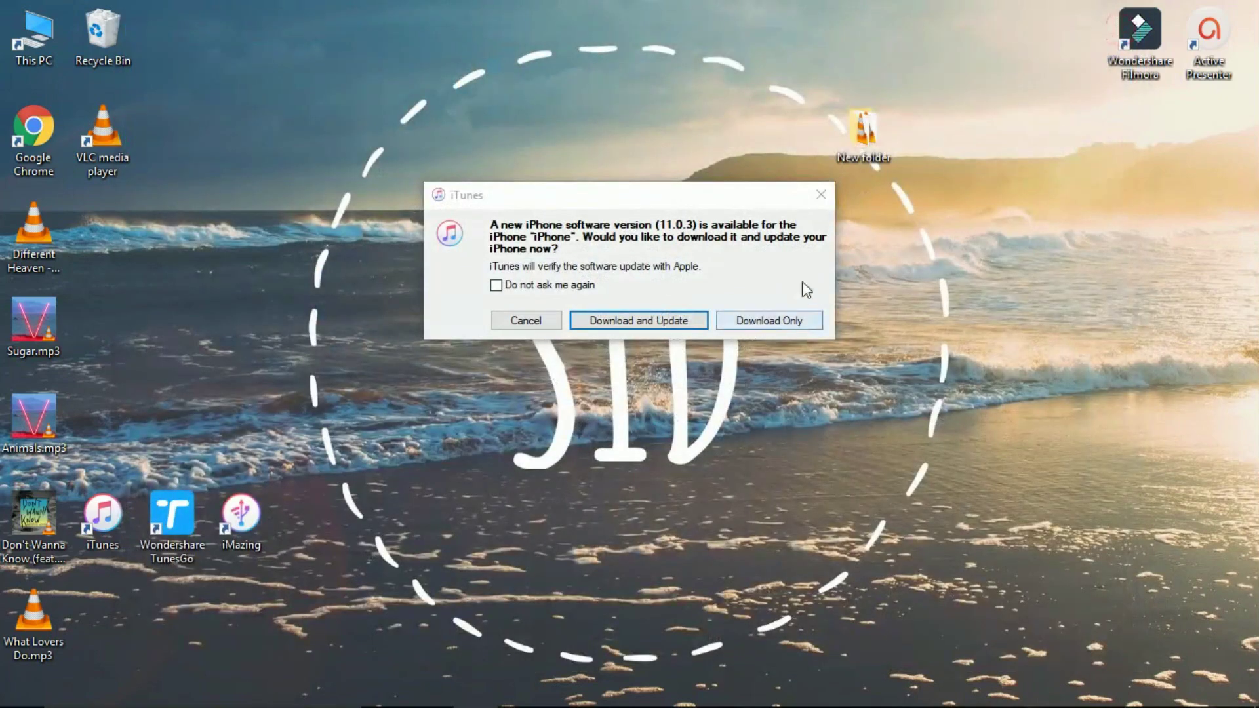
# Dismiss the iPhone software update prompt and view the Recently Added music in the iTunes library
pyautogui.click(819, 195)
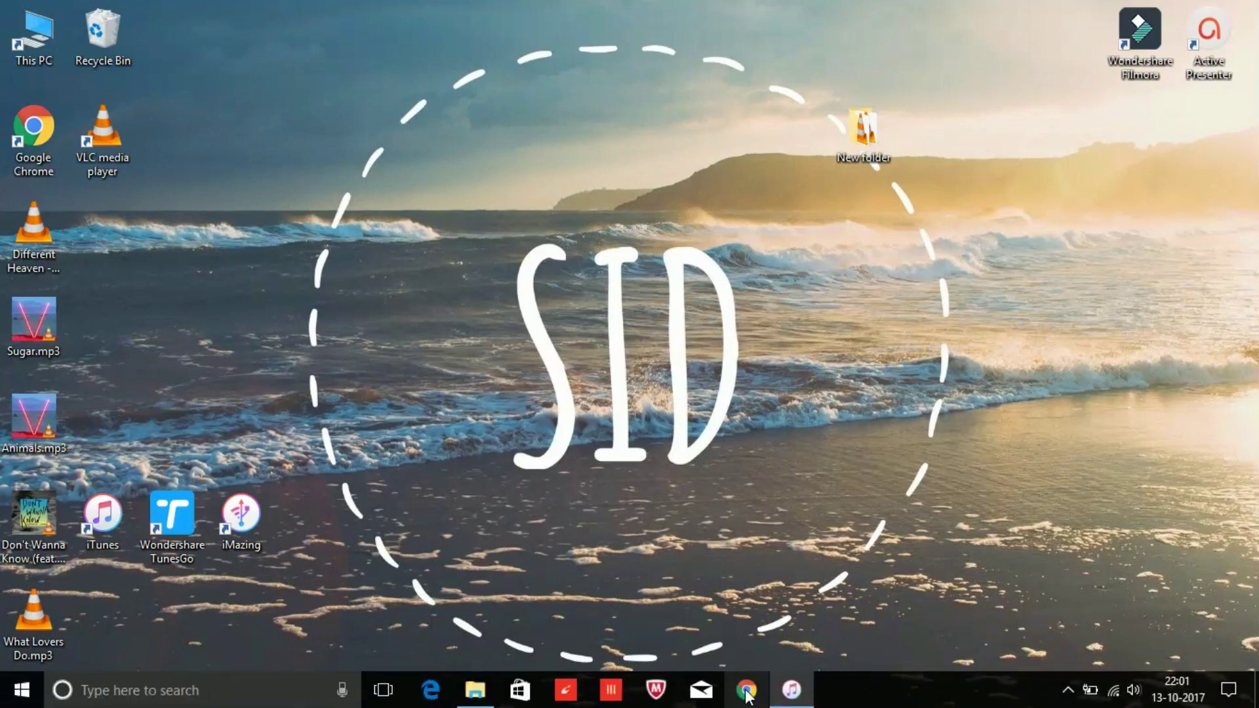
pyautogui.click(791, 689)
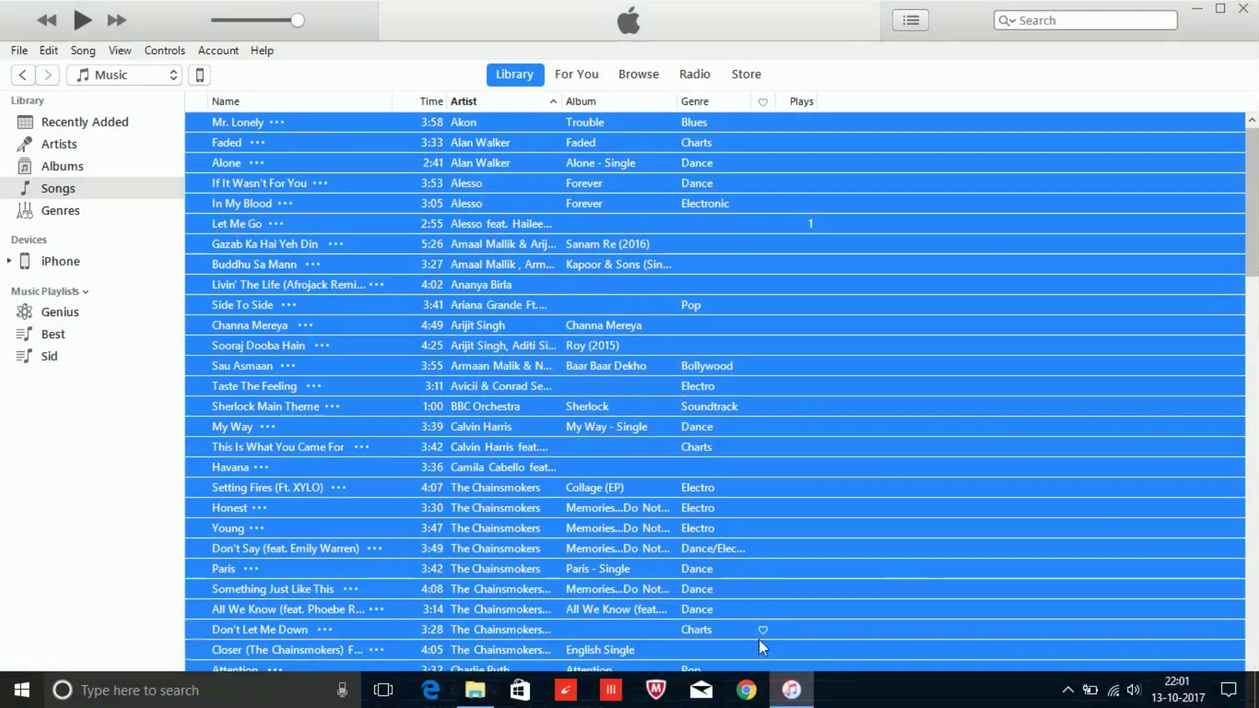
pyautogui.click(82, 403)
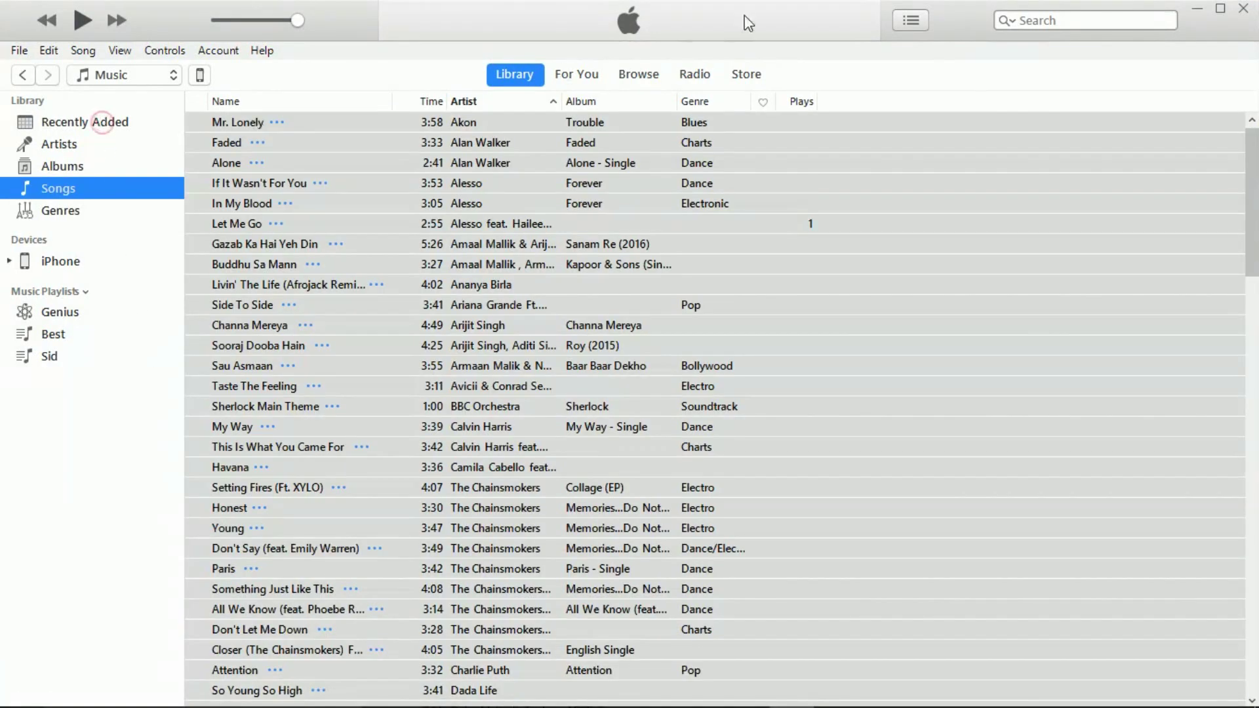
pyautogui.click(99, 123)
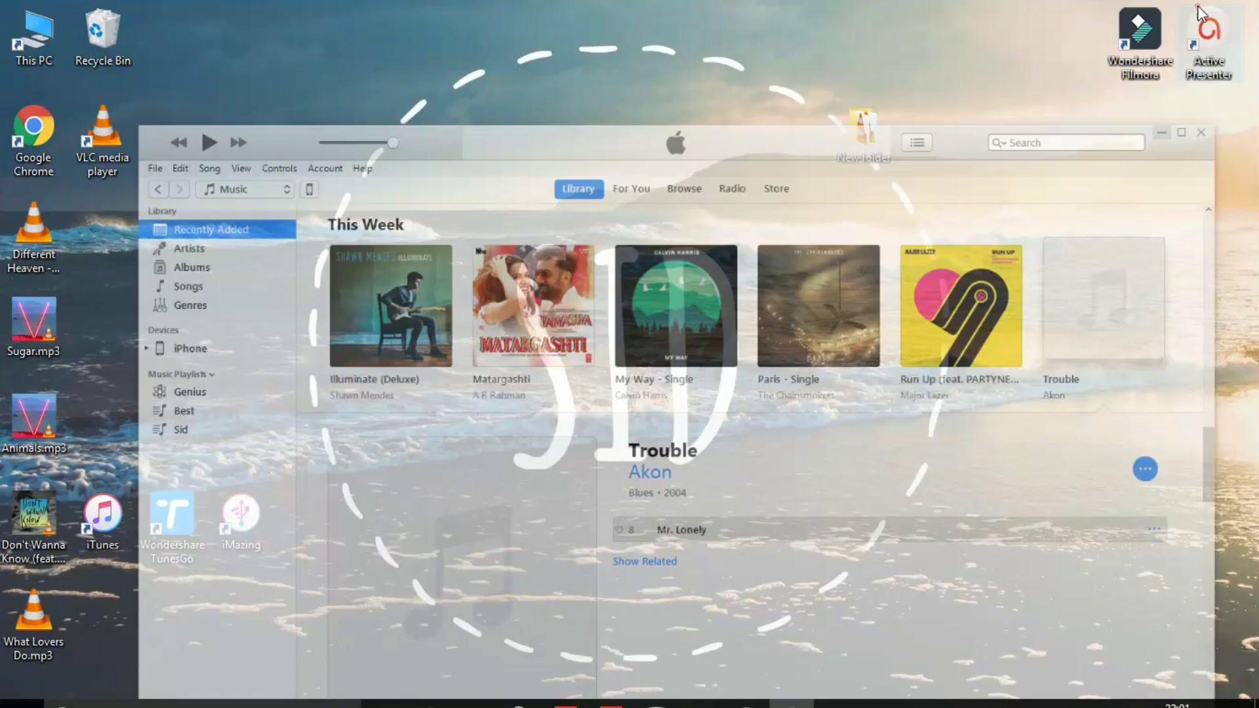
pyautogui.click(1198, 9)
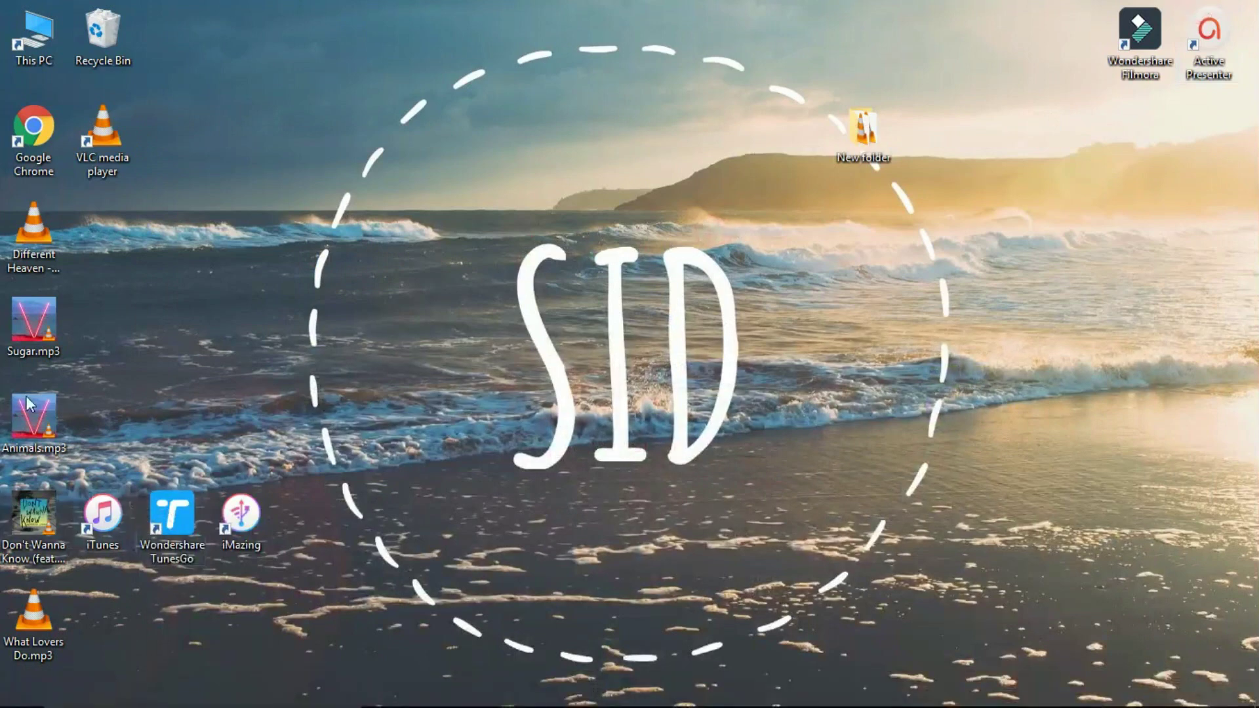
# Copy the "Different Heaven -My Heart NCS Release.mp3" file from the desktop
pyautogui.moveTo(62, 250)
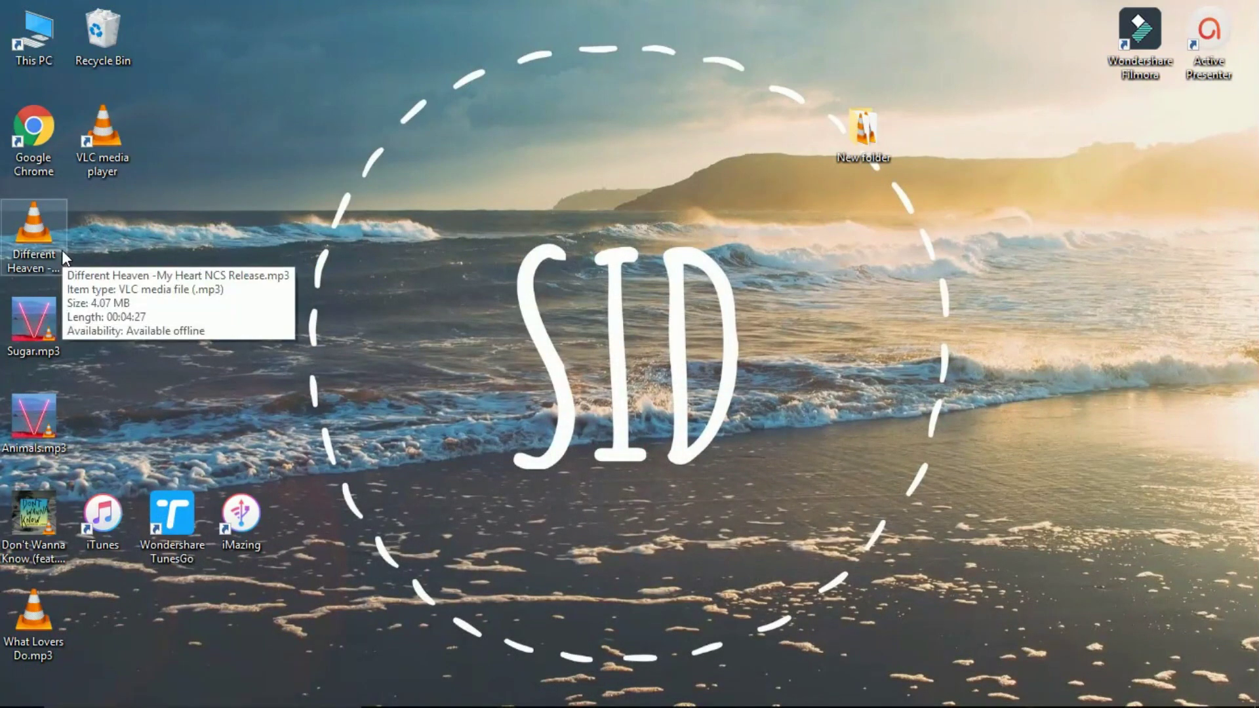
pyautogui.click(37, 234)
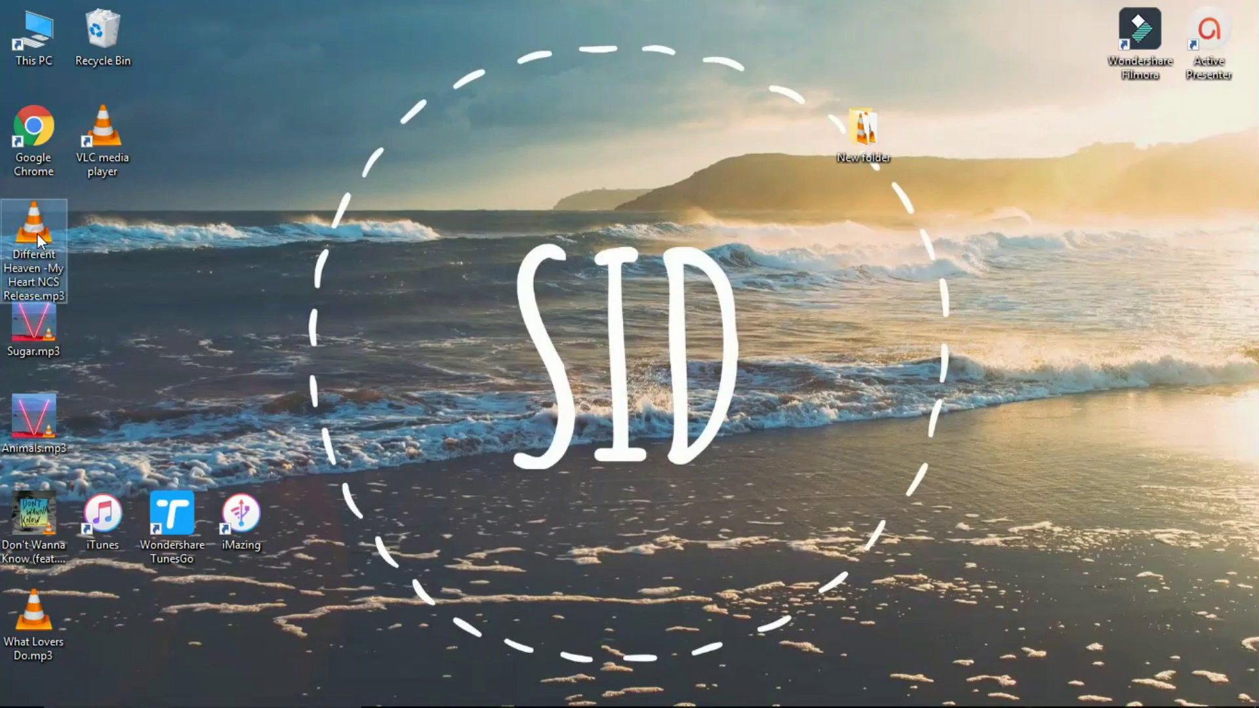
pyautogui.rightClick(37, 234)
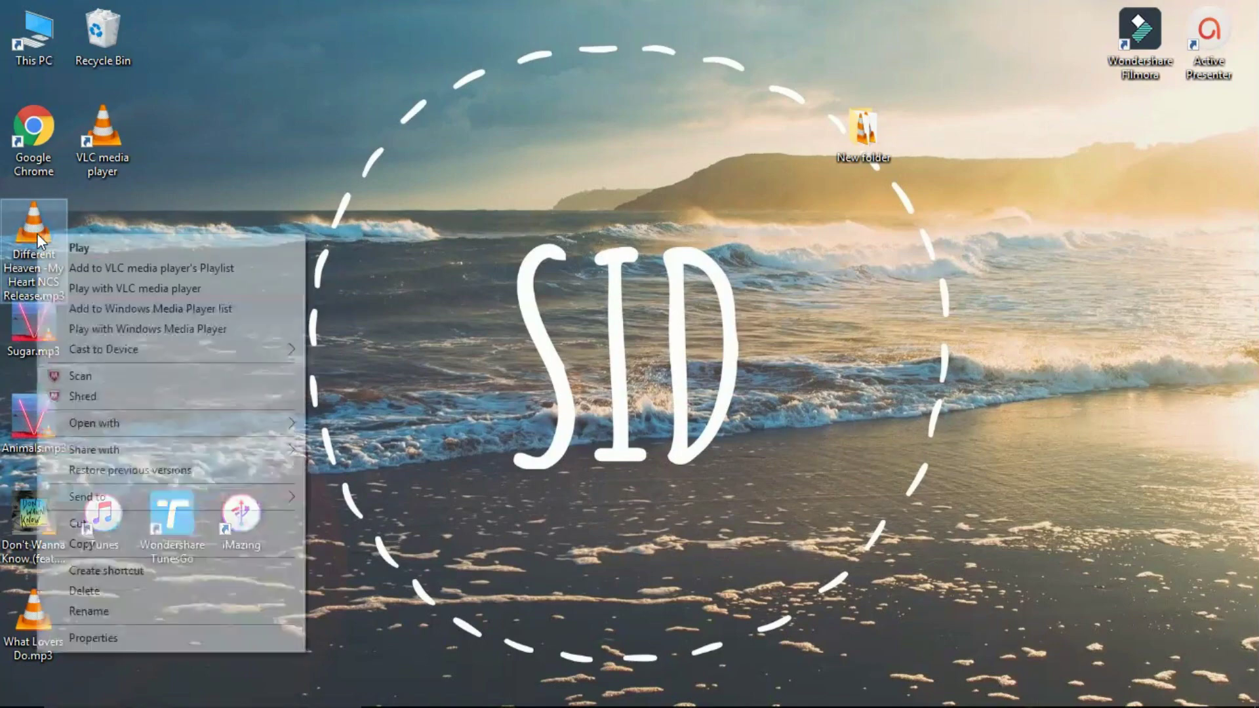
pyautogui.click(122, 544)
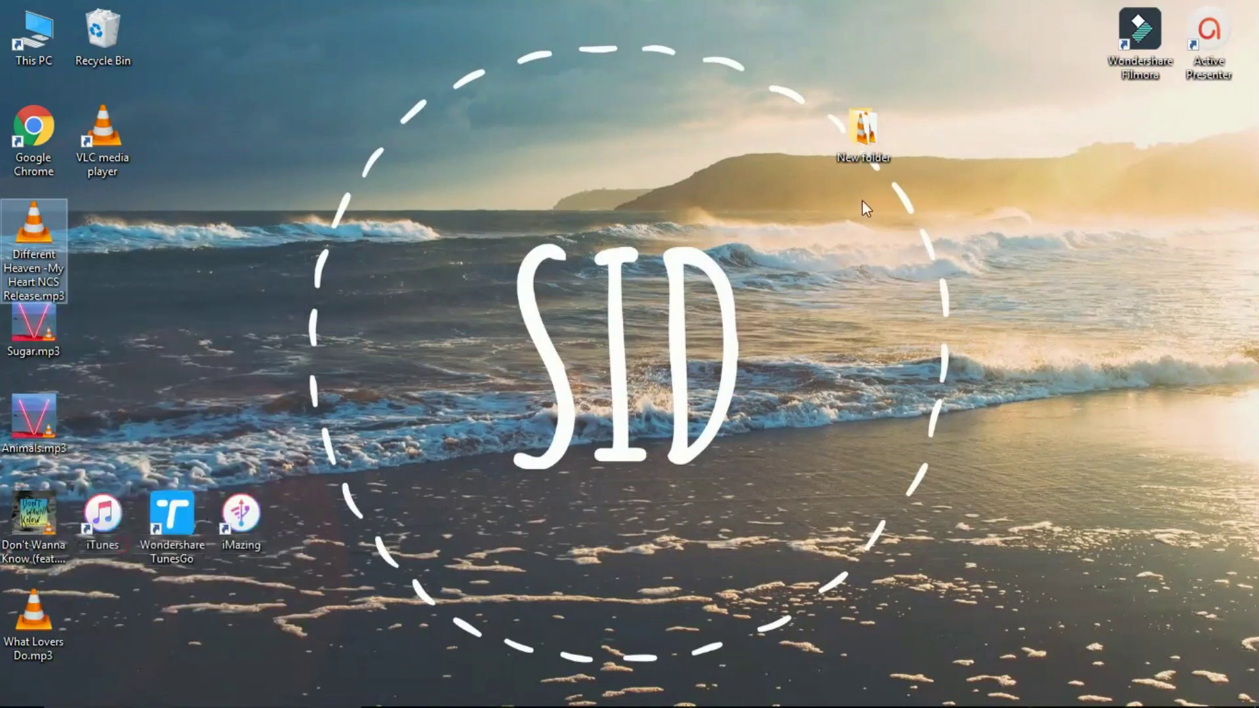
pyautogui.click(863, 199)
# Open the folder This PC > Music > iTunes > iTunes Media > Automatically Add to iTunes in File Explorer
pyautogui.doubleClick(38, 46)
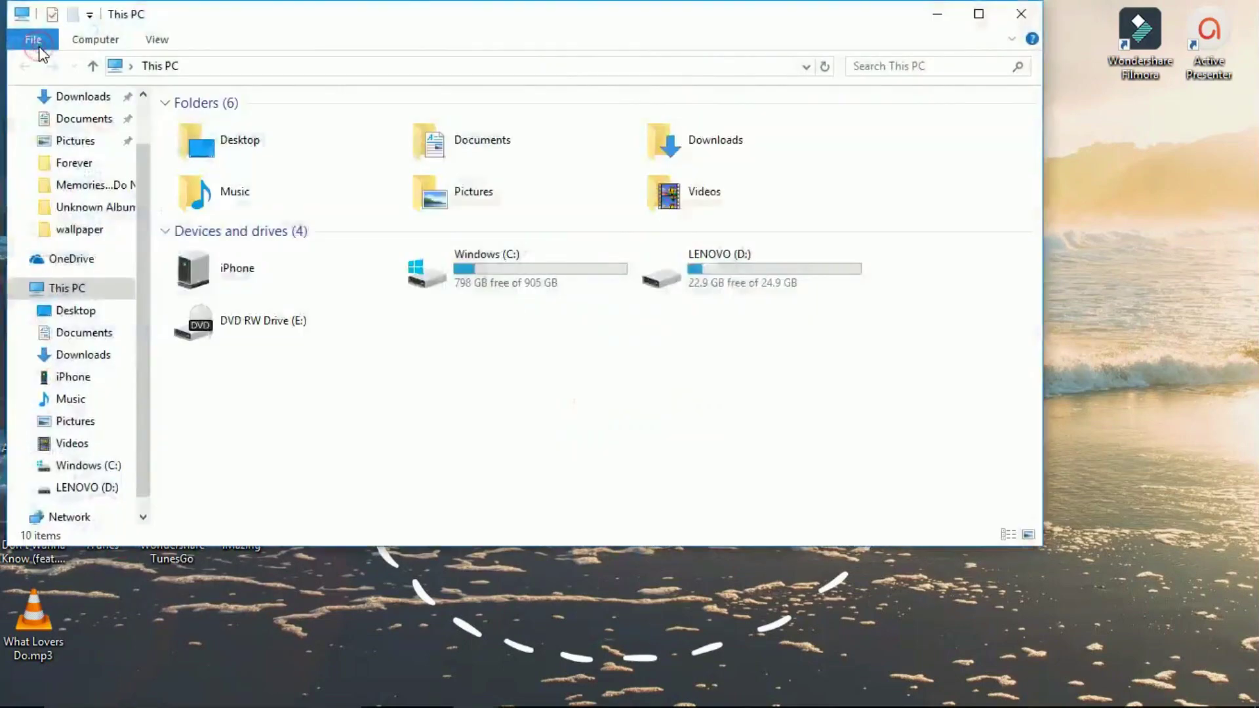
pyautogui.click(978, 13)
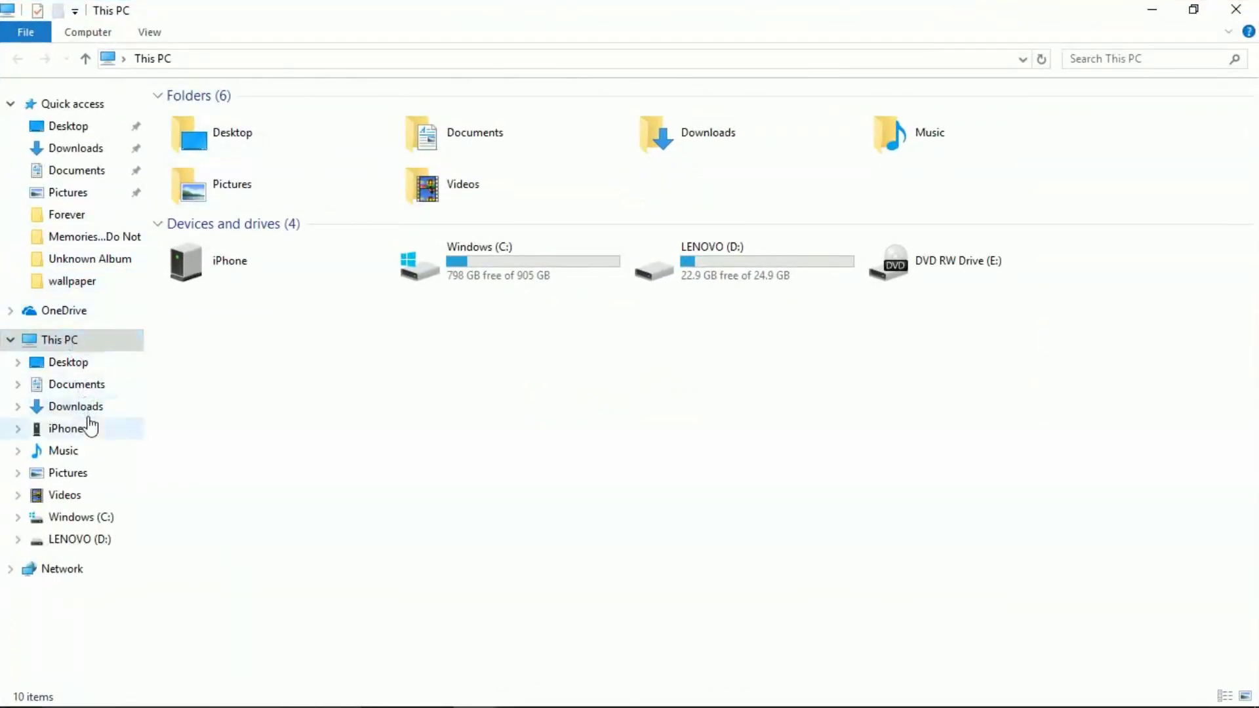
pyautogui.click(81, 449)
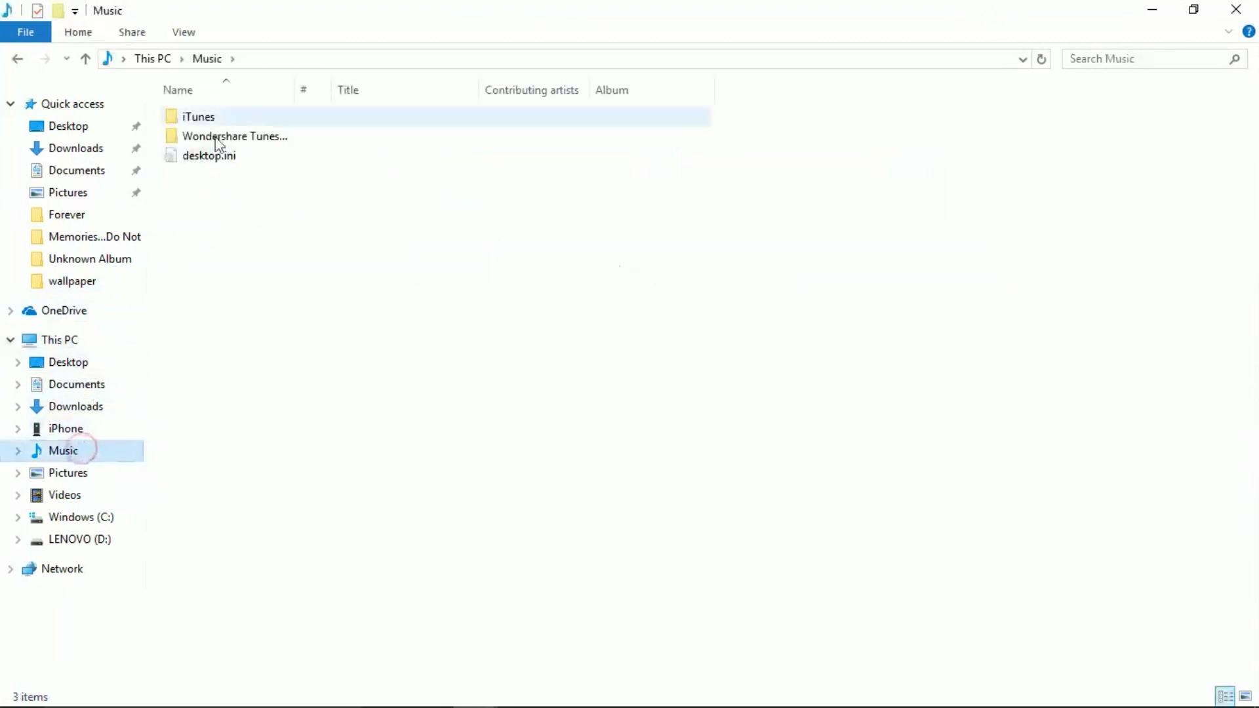
pyautogui.doubleClick(226, 114)
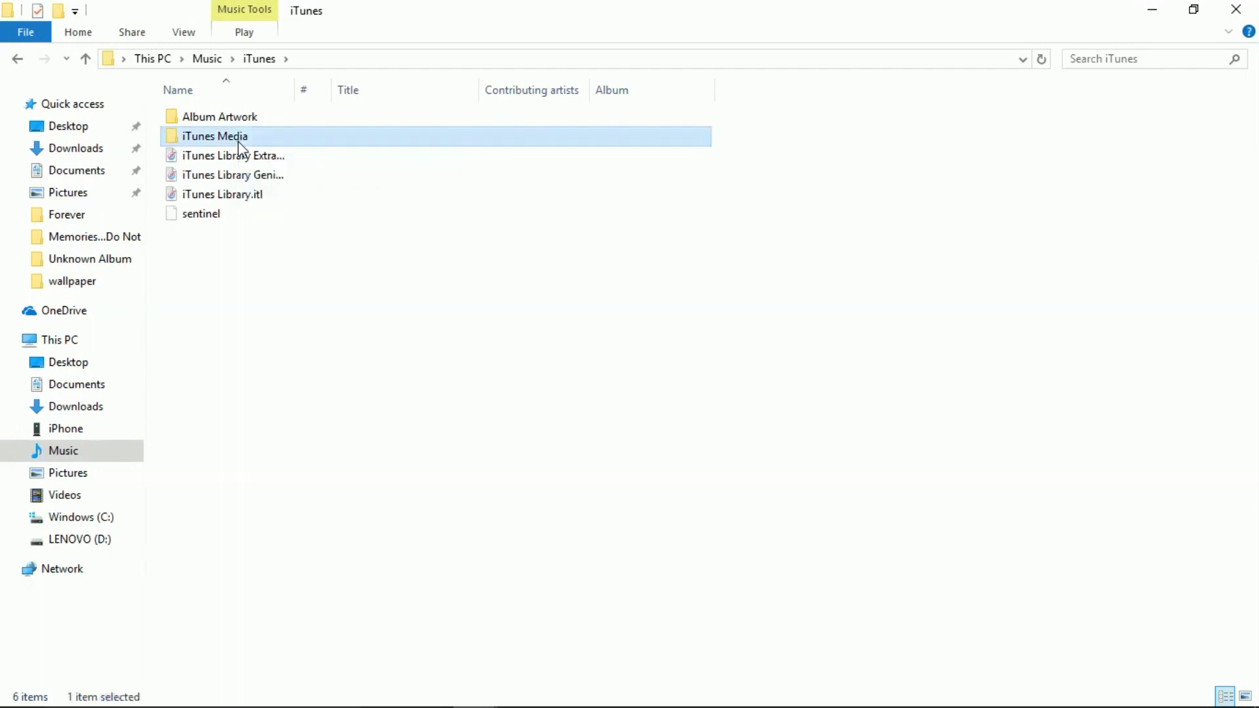
pyautogui.doubleClick(238, 140)
pyautogui.click(240, 120)
pyautogui.doubleClick(239, 121)
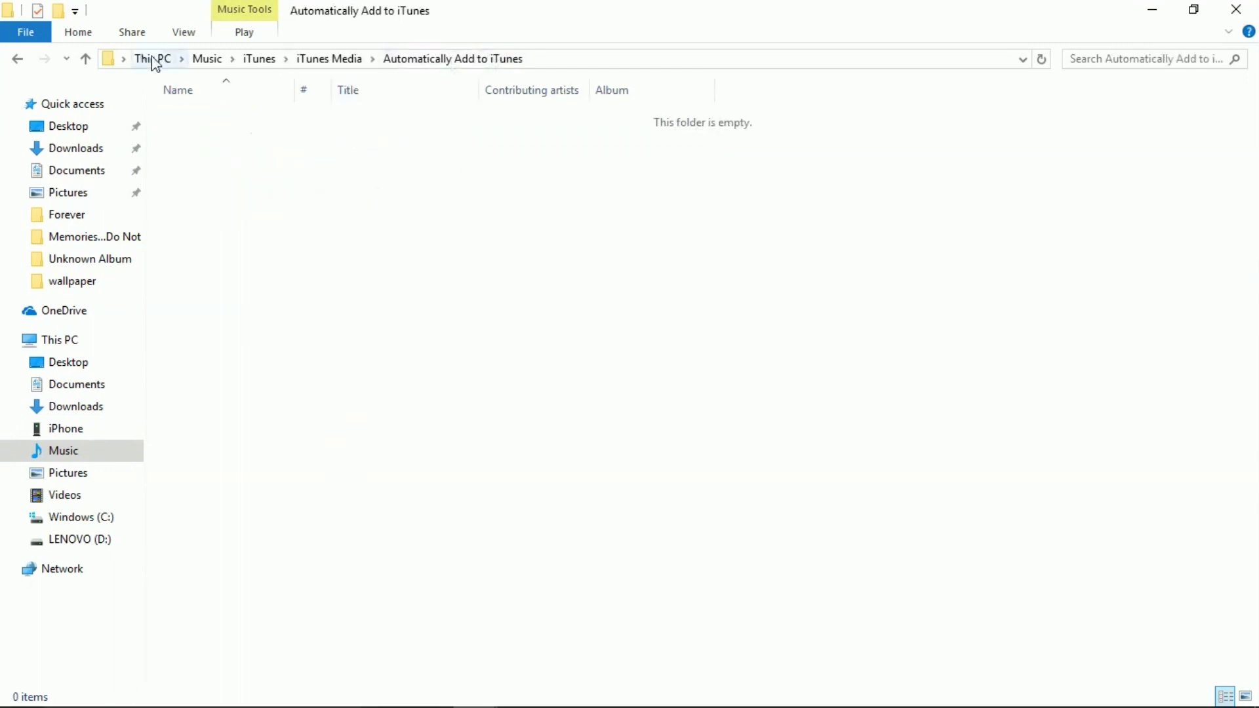
# Paste the copied song into the Automatically Add to iTunes folder and close File Explorer
pyautogui.rightClick(395, 281)
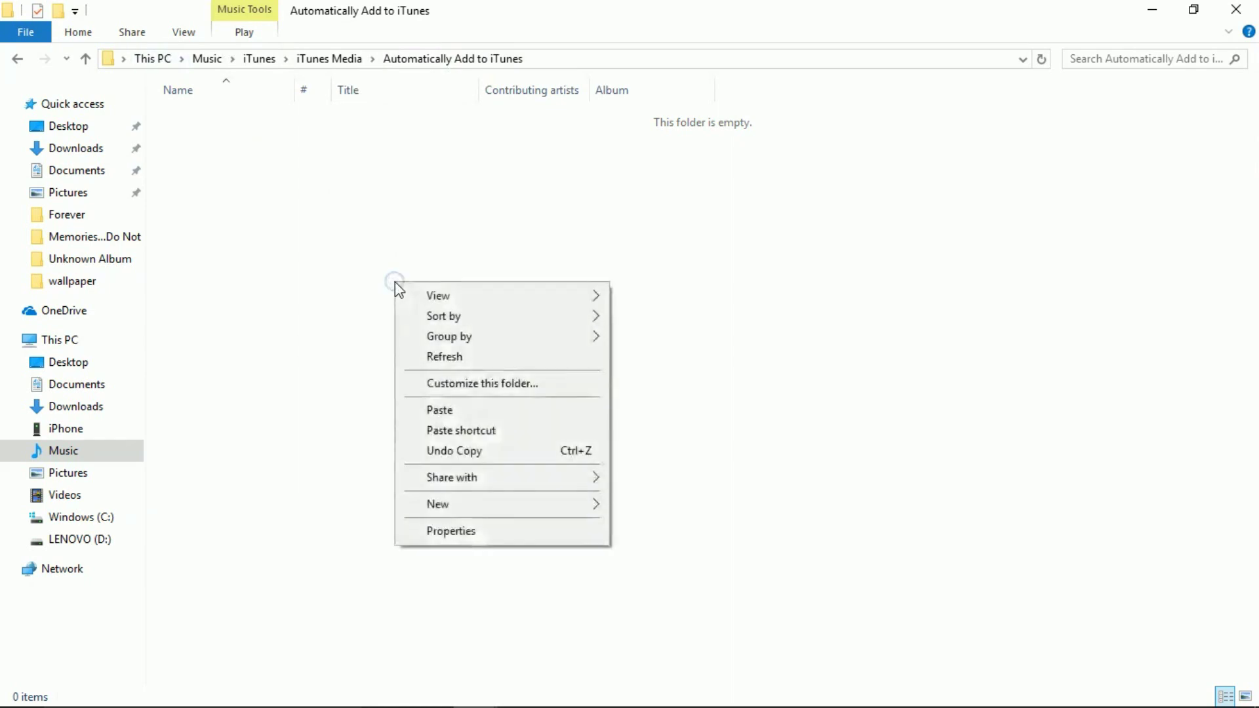
pyautogui.click(439, 410)
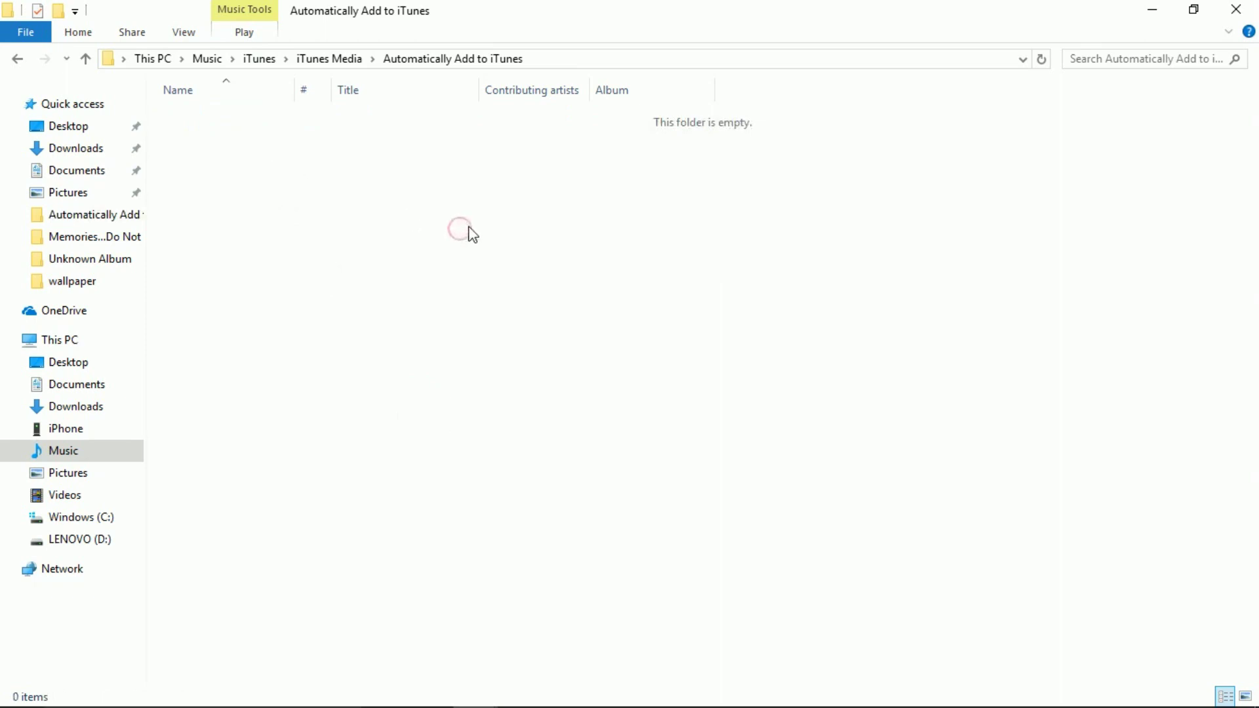
pyautogui.click(1236, 10)
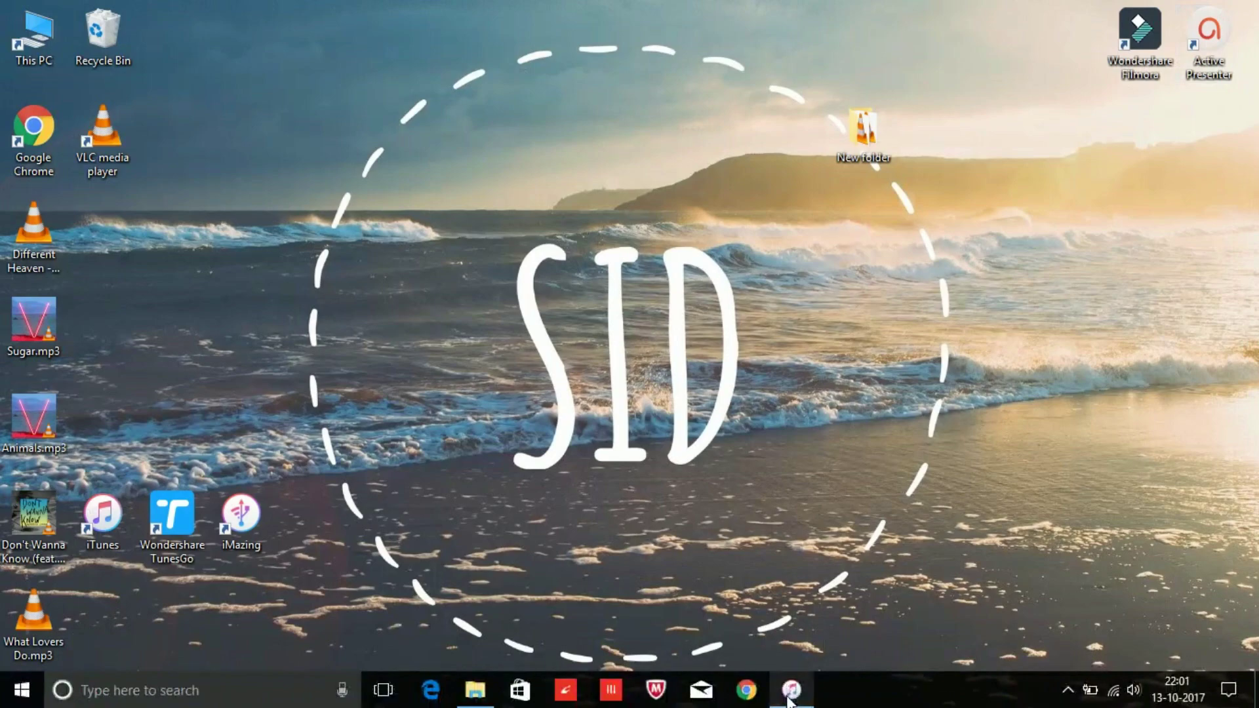
# Check iTunes' Recently Added music for the new song and view the connected iPhone's summary with its sync option
pyautogui.click(790, 692)
pyautogui.scroll(10, 588, 469)
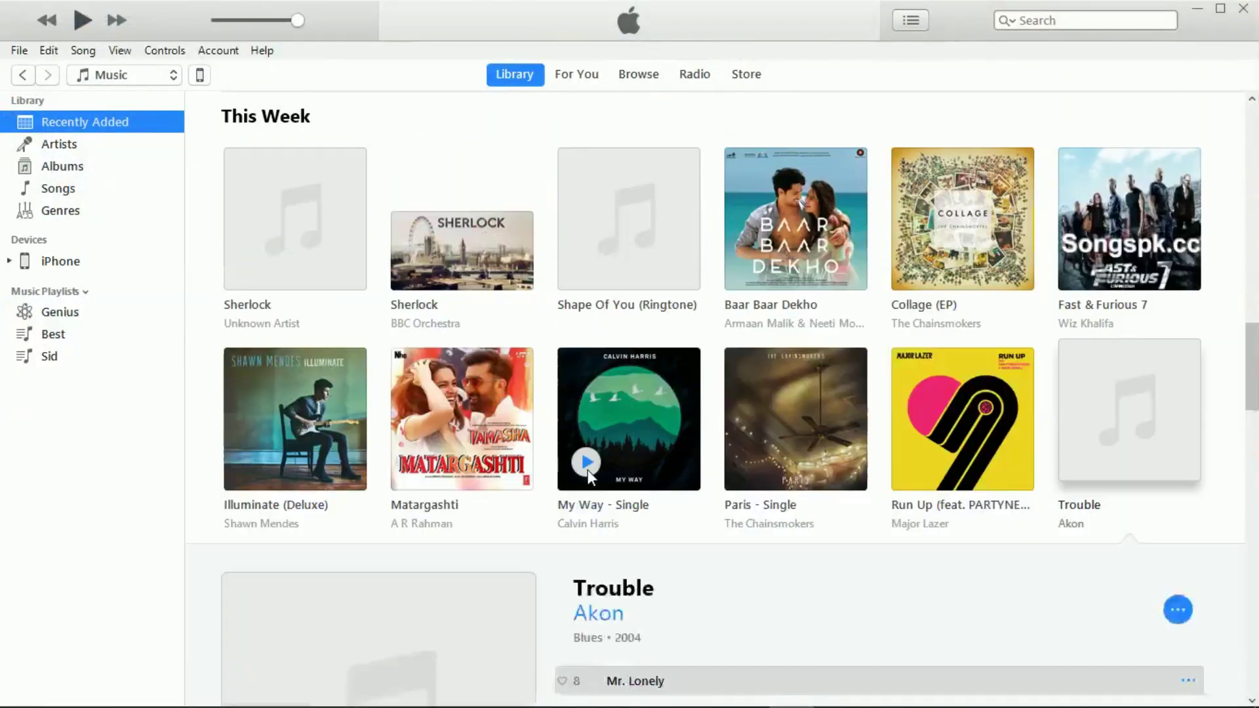
pyautogui.scroll(5, 581, 430)
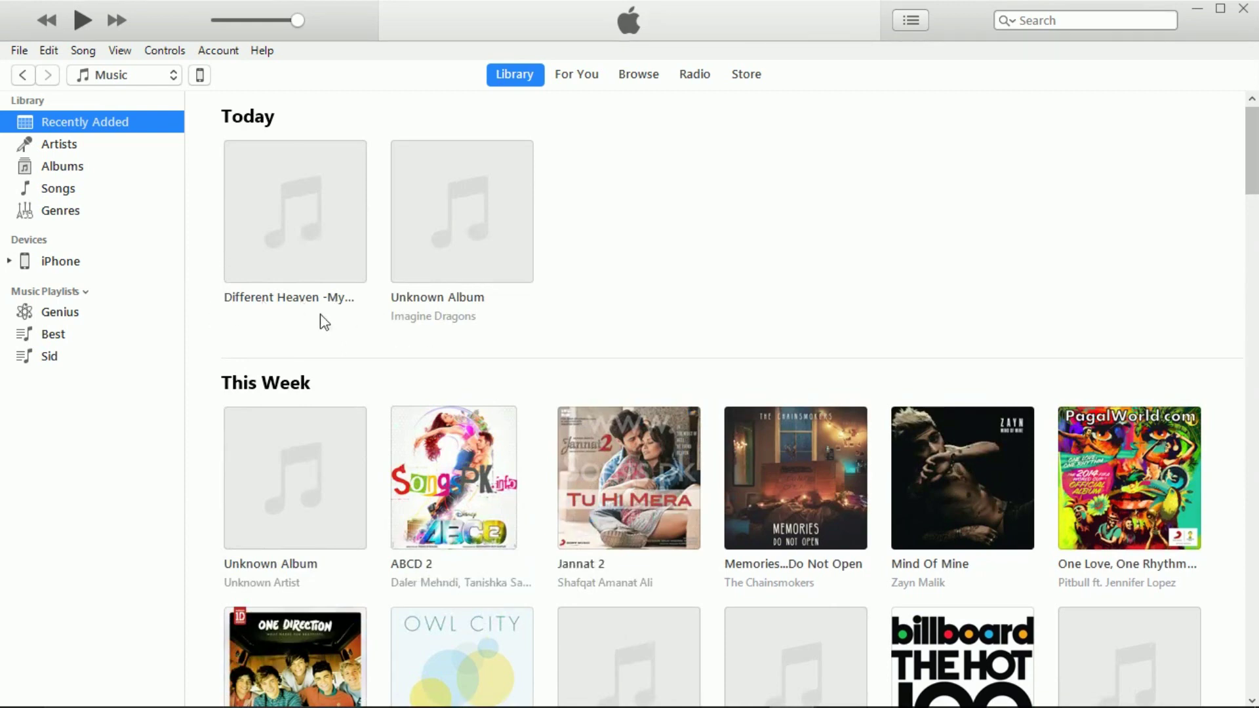
pyautogui.click(200, 77)
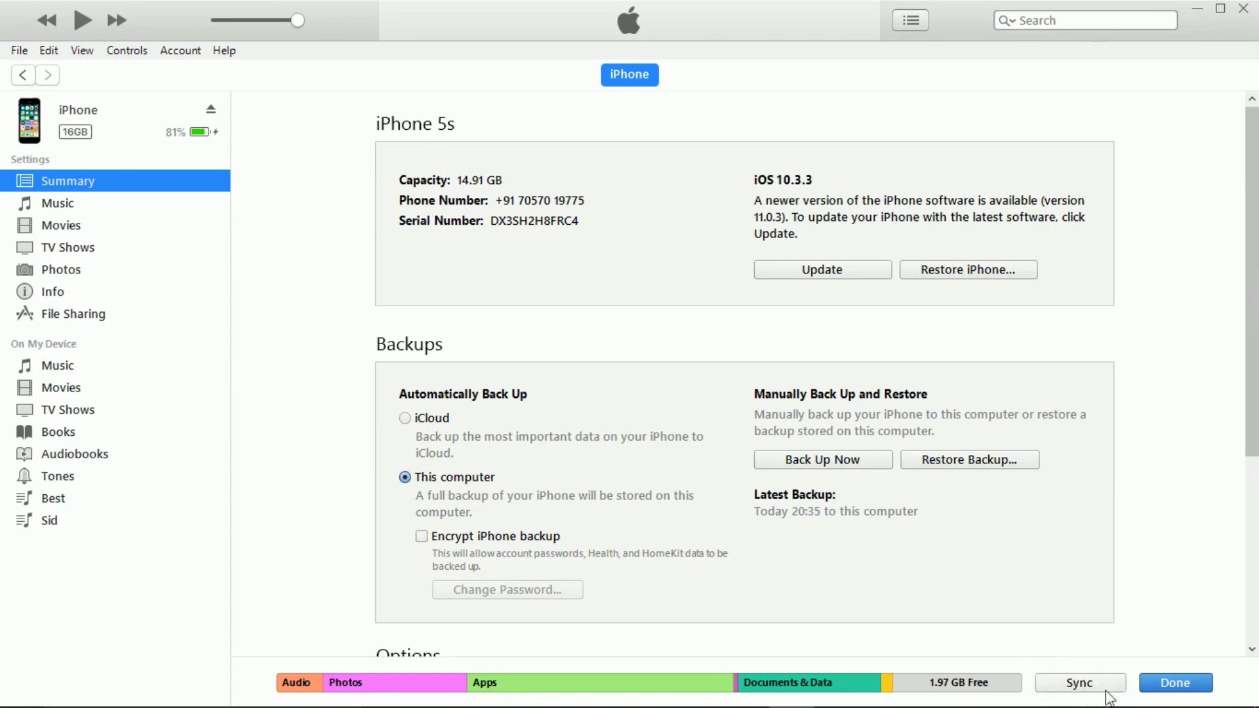
pyautogui.click(1244, 9)
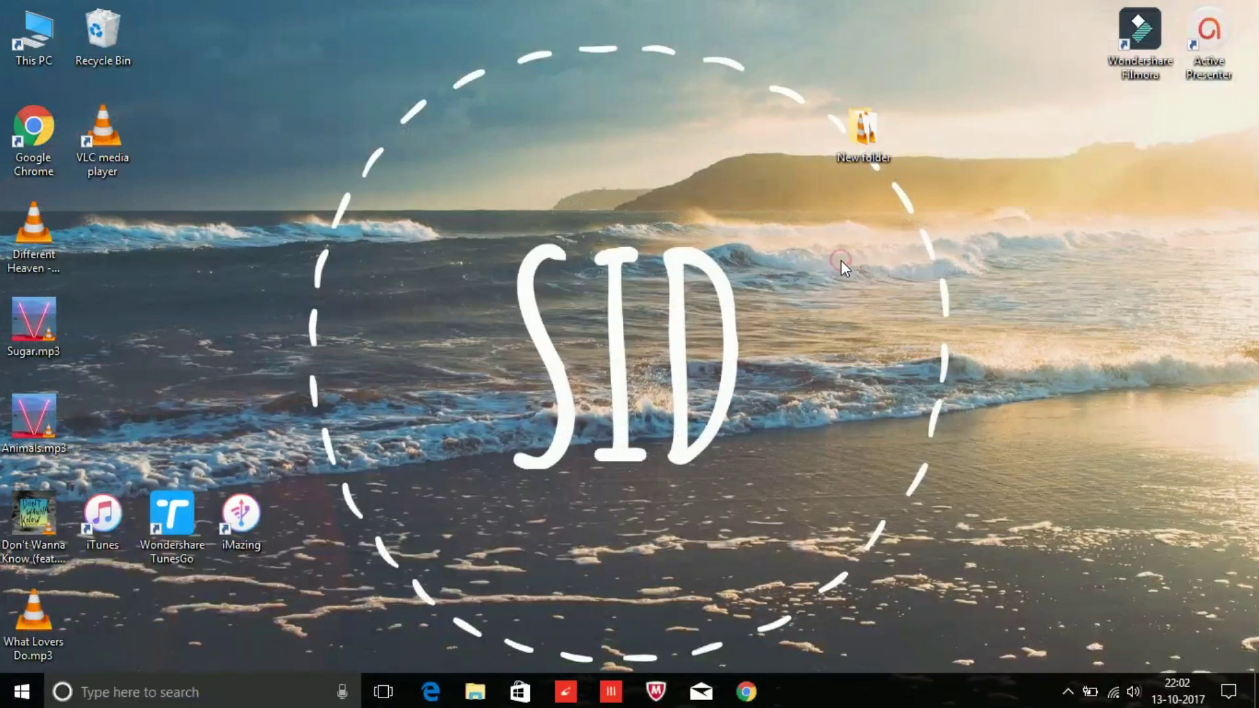